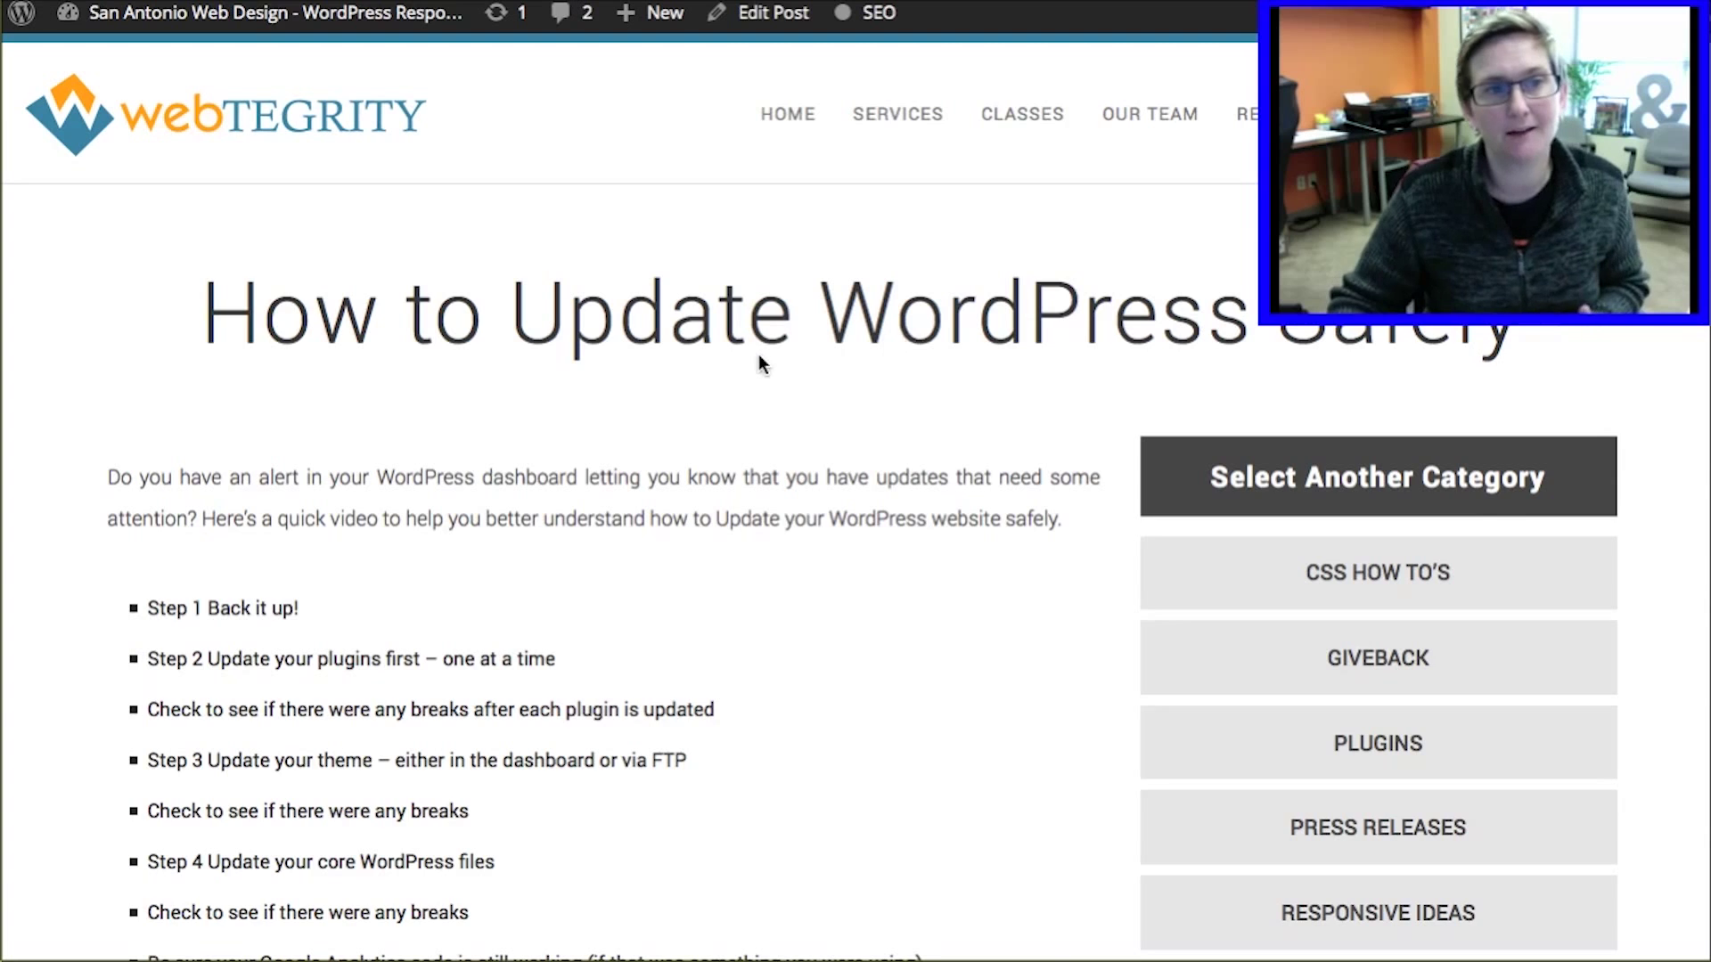
# Highlight the 'Back it up!' and 'Update your plugins first' steps in the post.
pyautogui.scroll(-1, 762, 364)
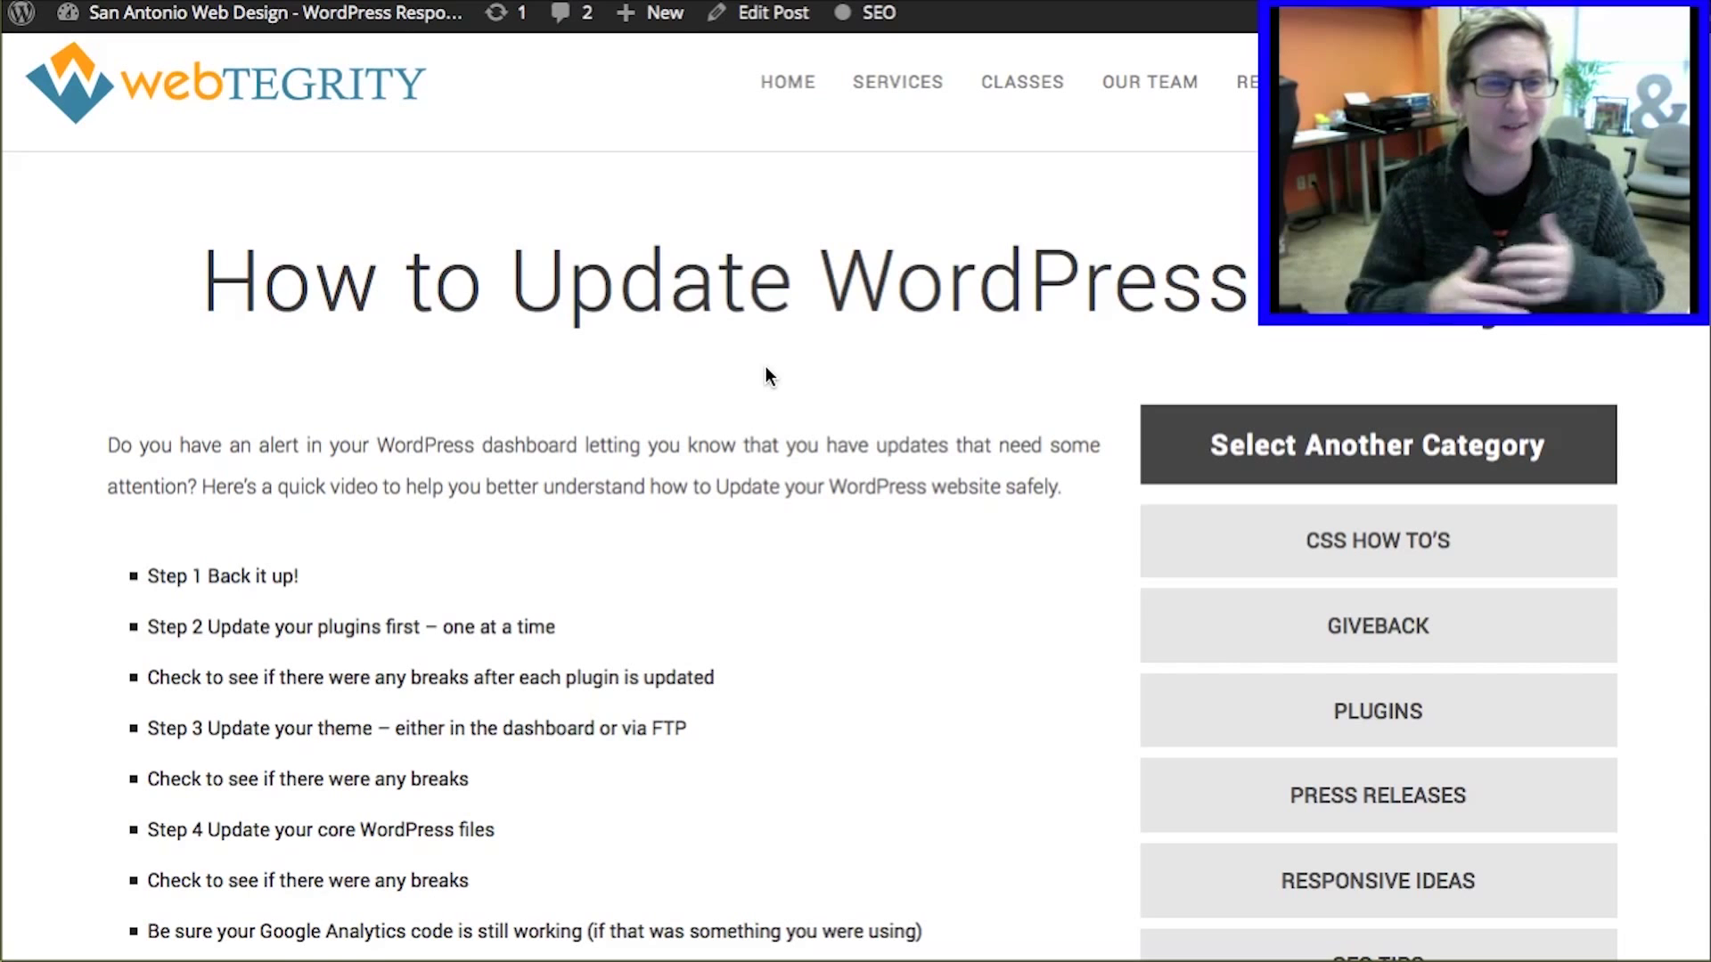
pyautogui.click(464, 484)
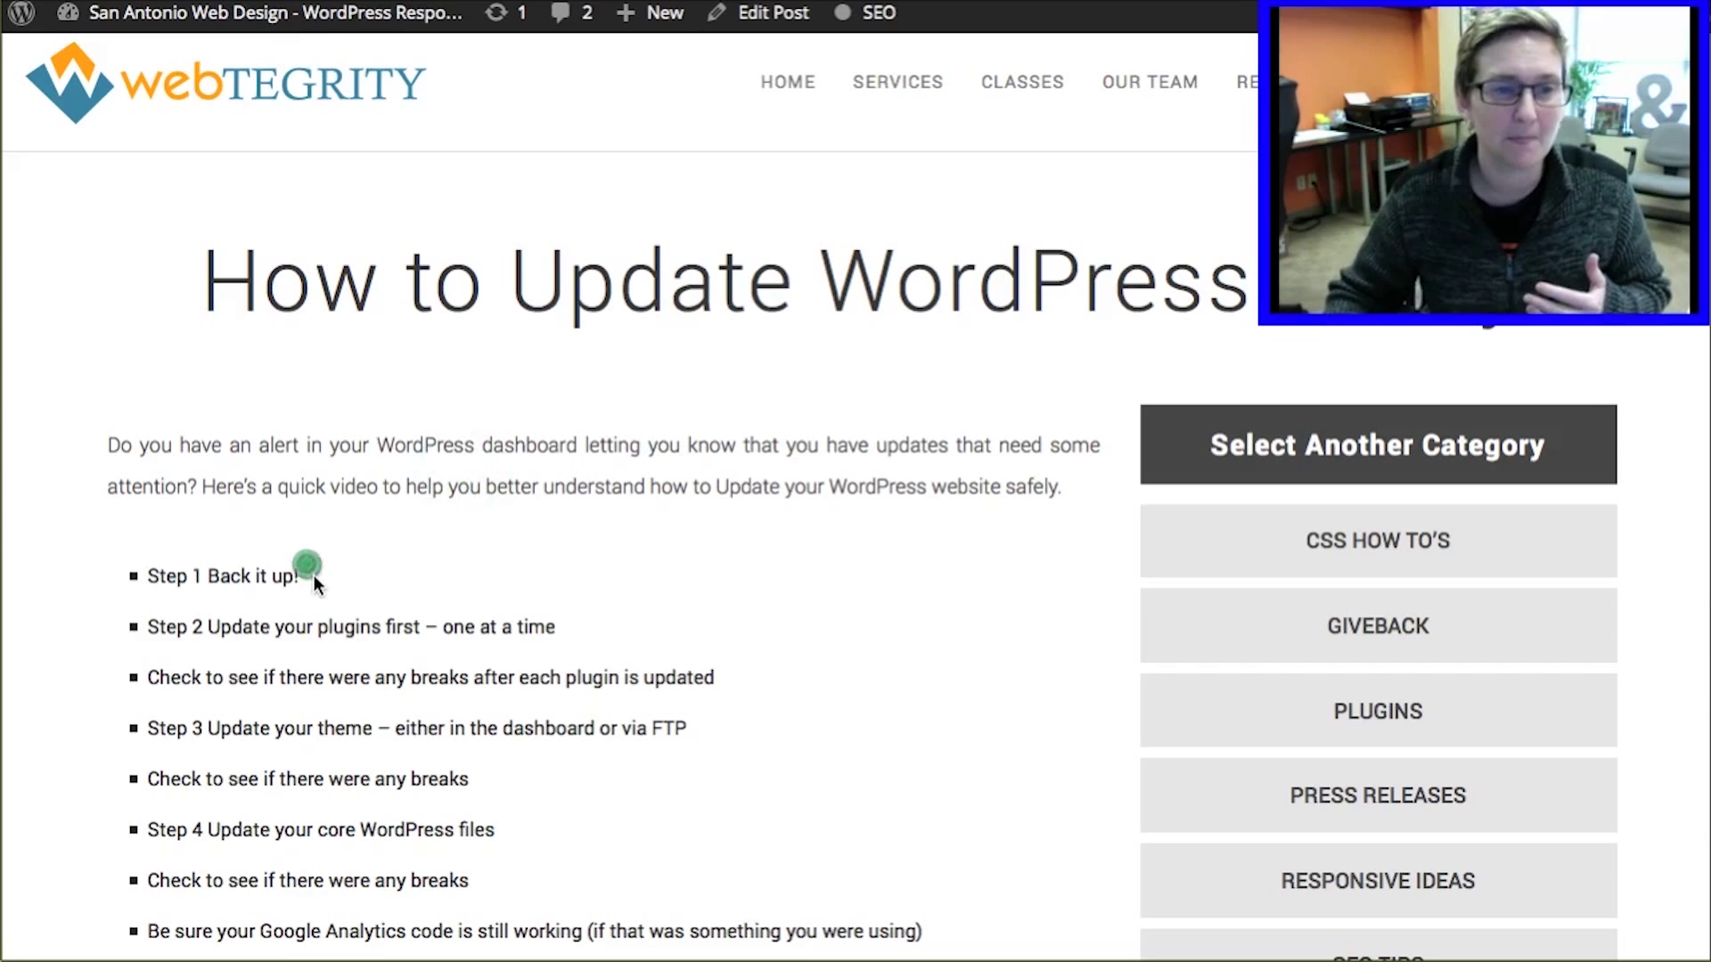
pyautogui.moveTo(312, 581); pyautogui.dragTo(189, 580)
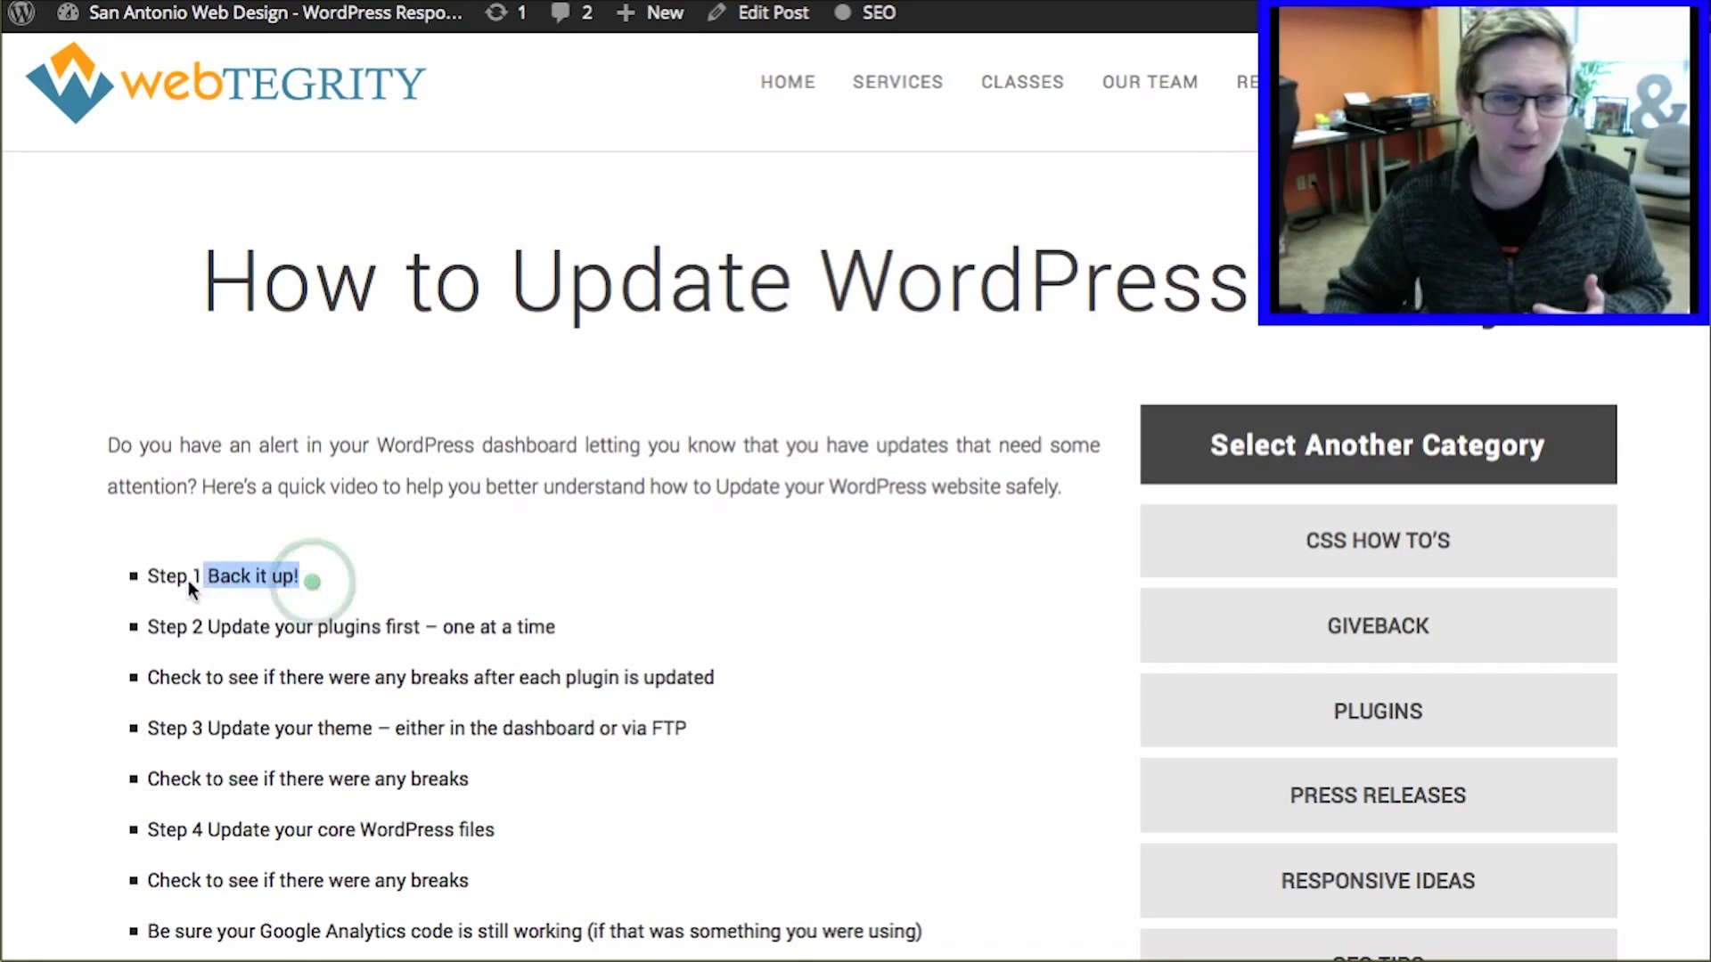
pyautogui.click(572, 579)
pyautogui.moveTo(232, 629); pyautogui.dragTo(424, 629)
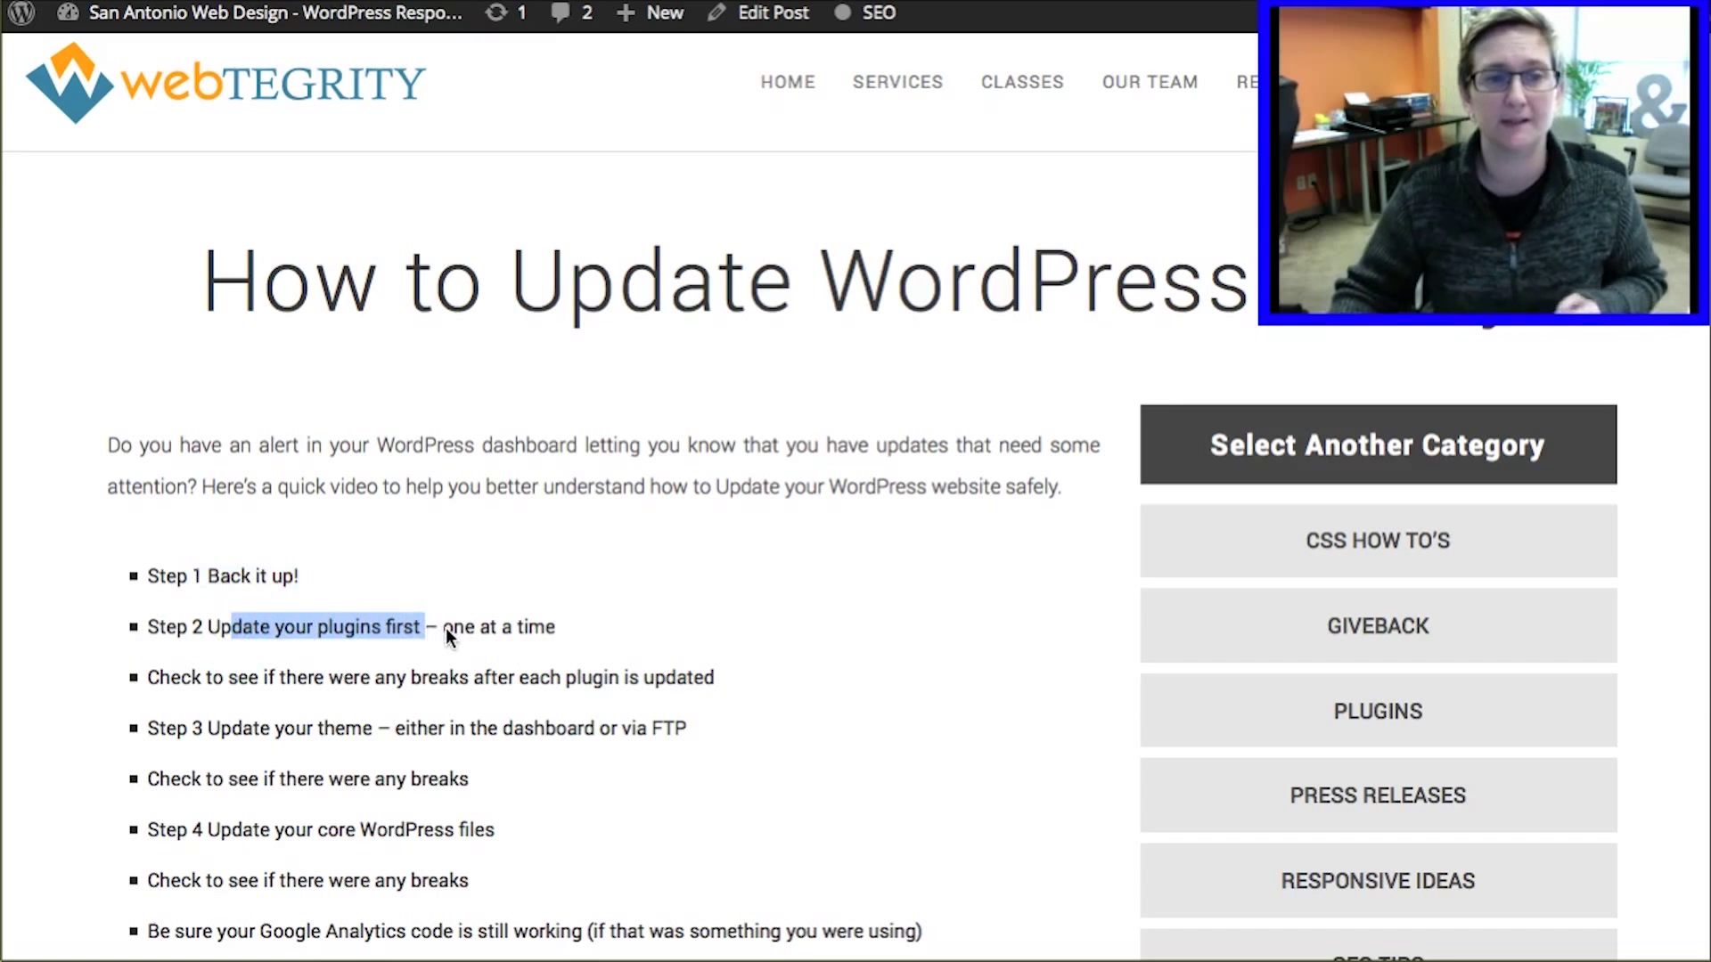
pyautogui.click(448, 629)
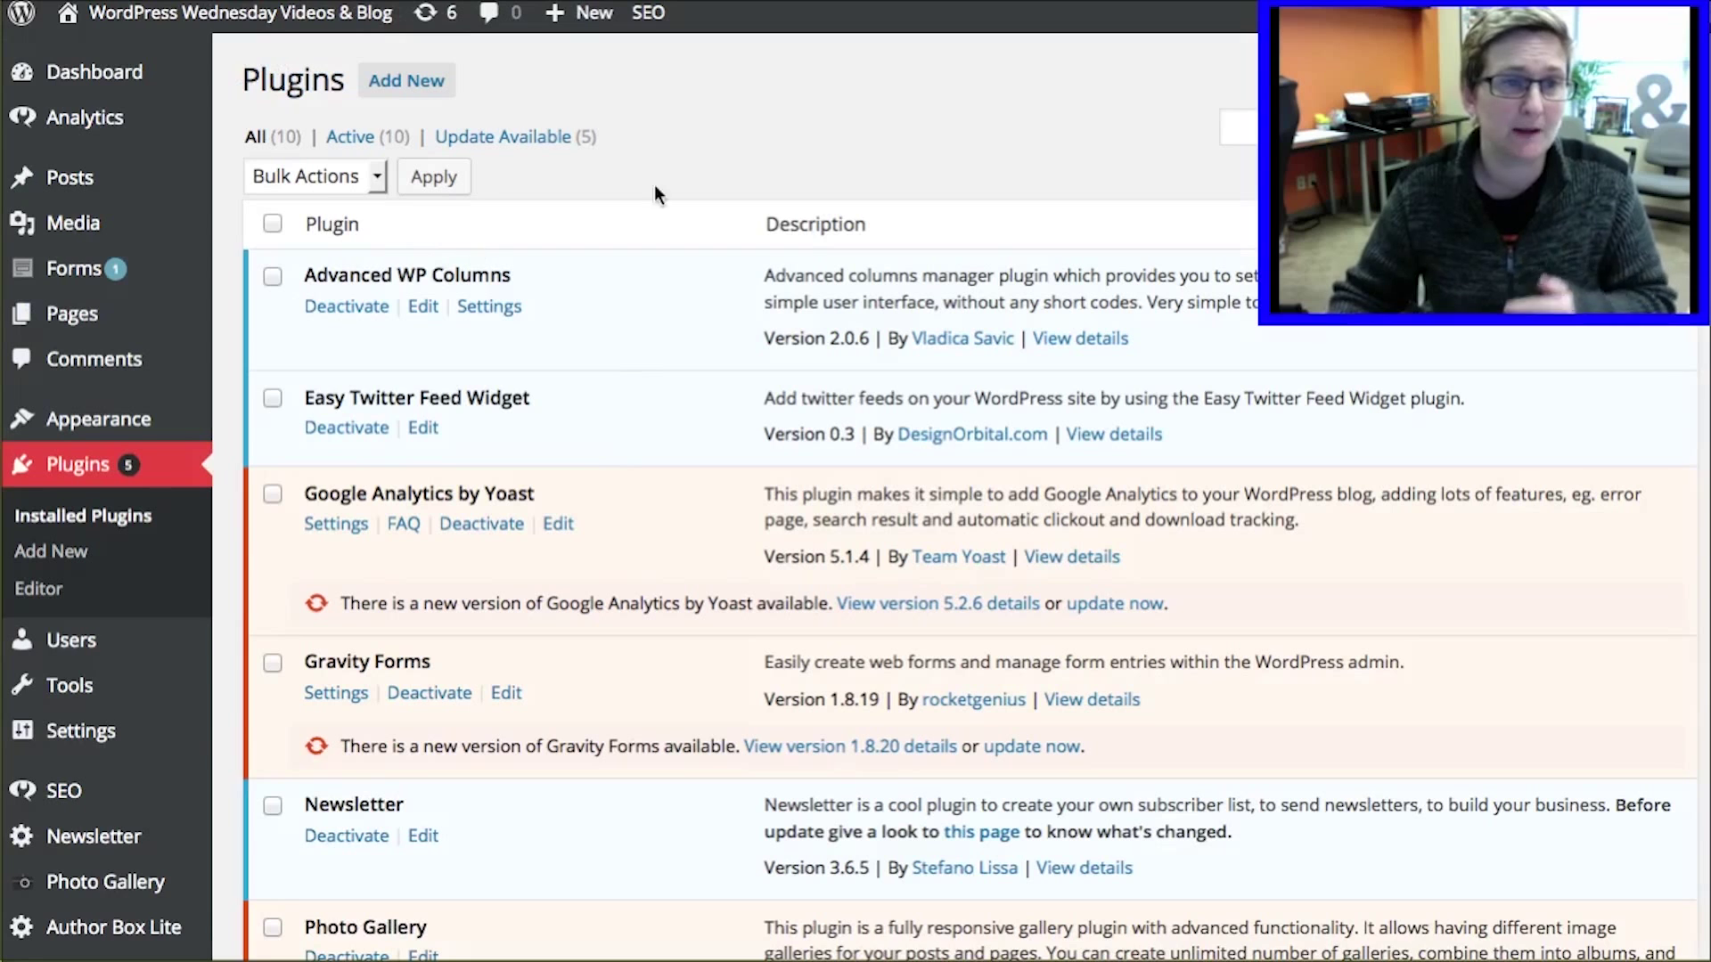
# Go from the Dashboard to Installed Plugins and filter to Active (10).
pyautogui.click(95, 79)
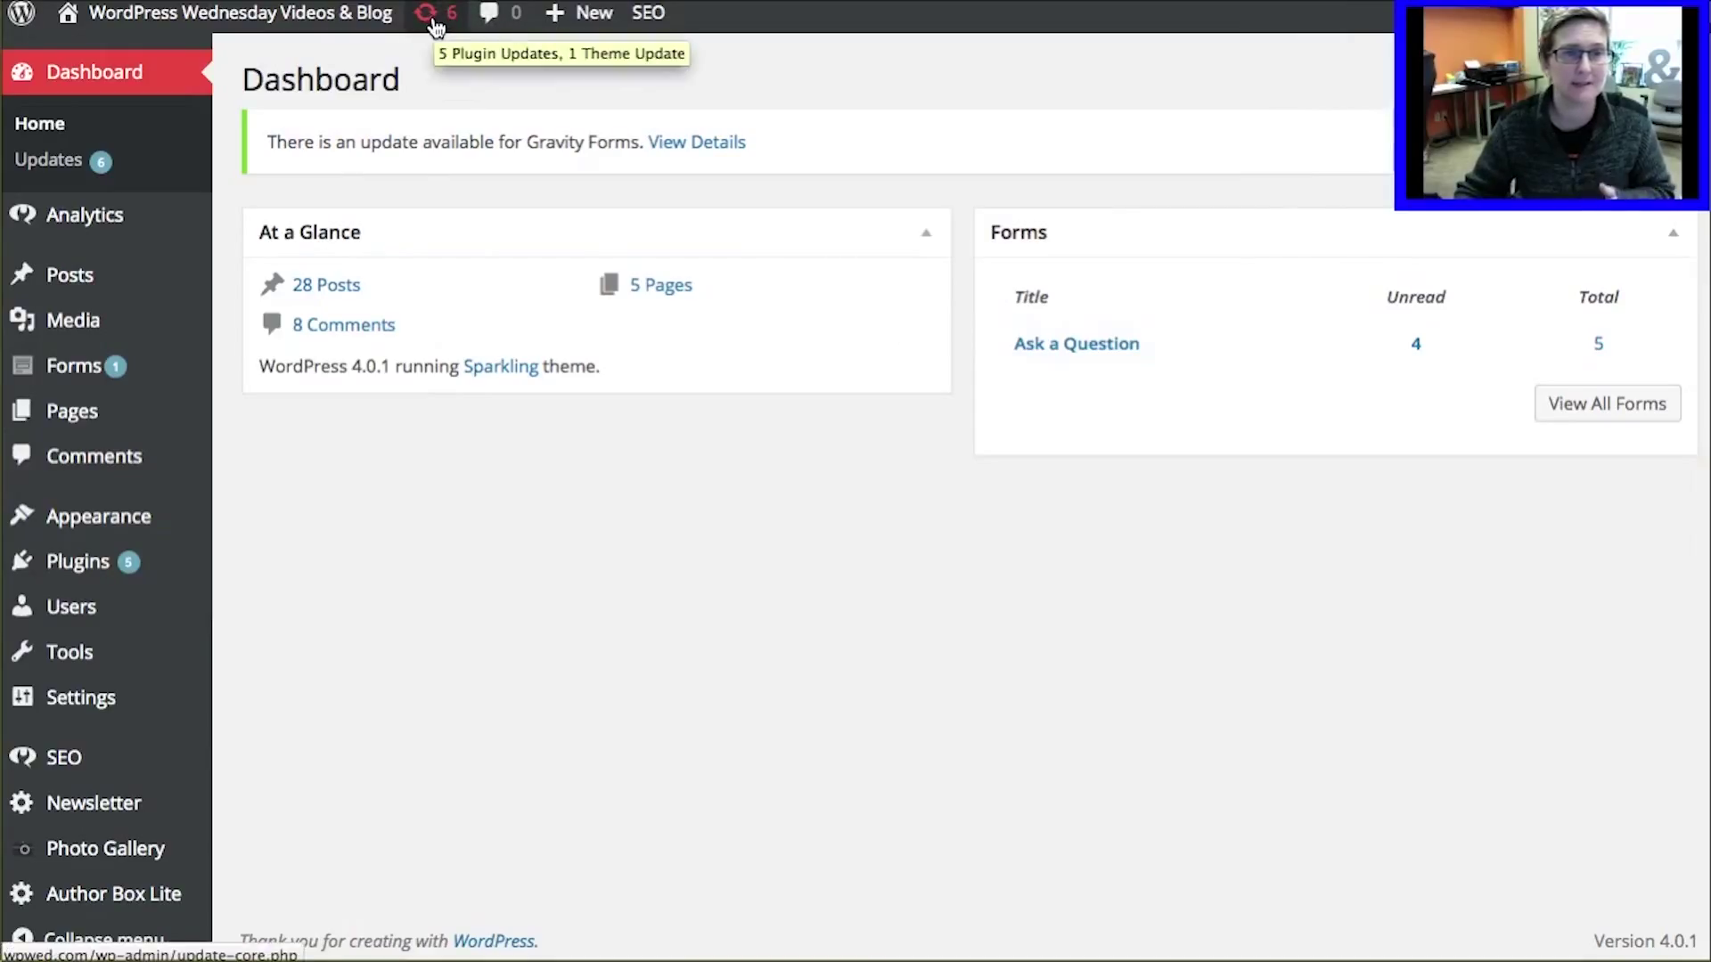
pyautogui.moveTo(126, 563)
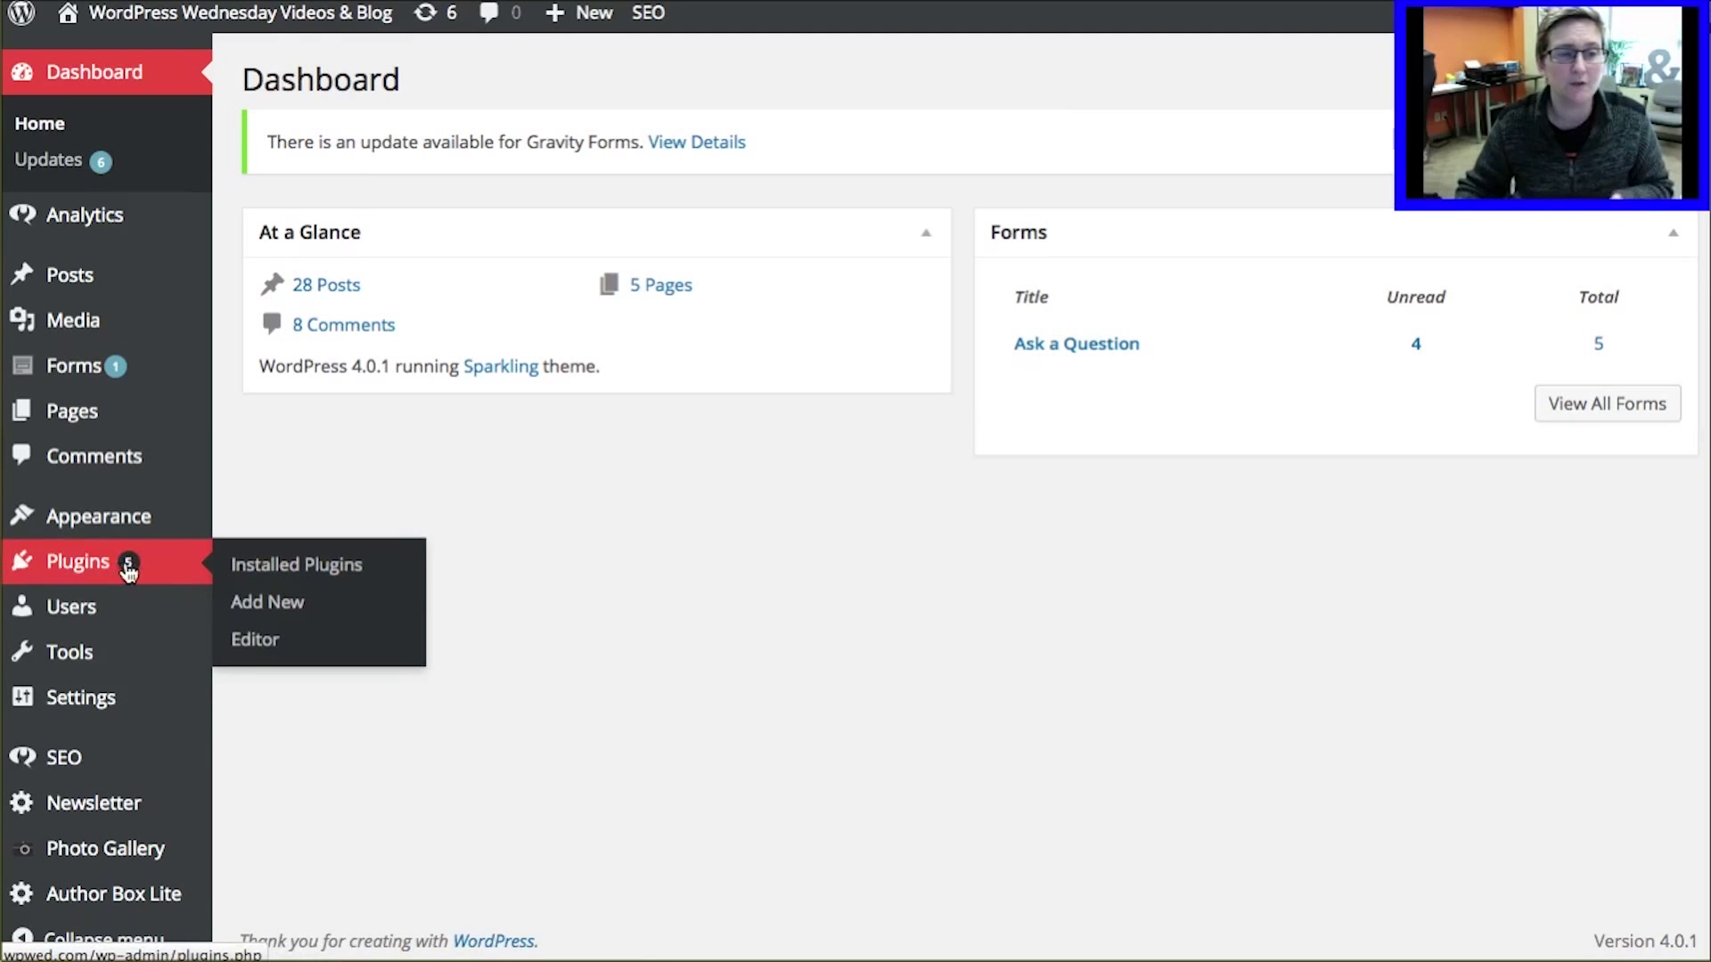
pyautogui.click(123, 570)
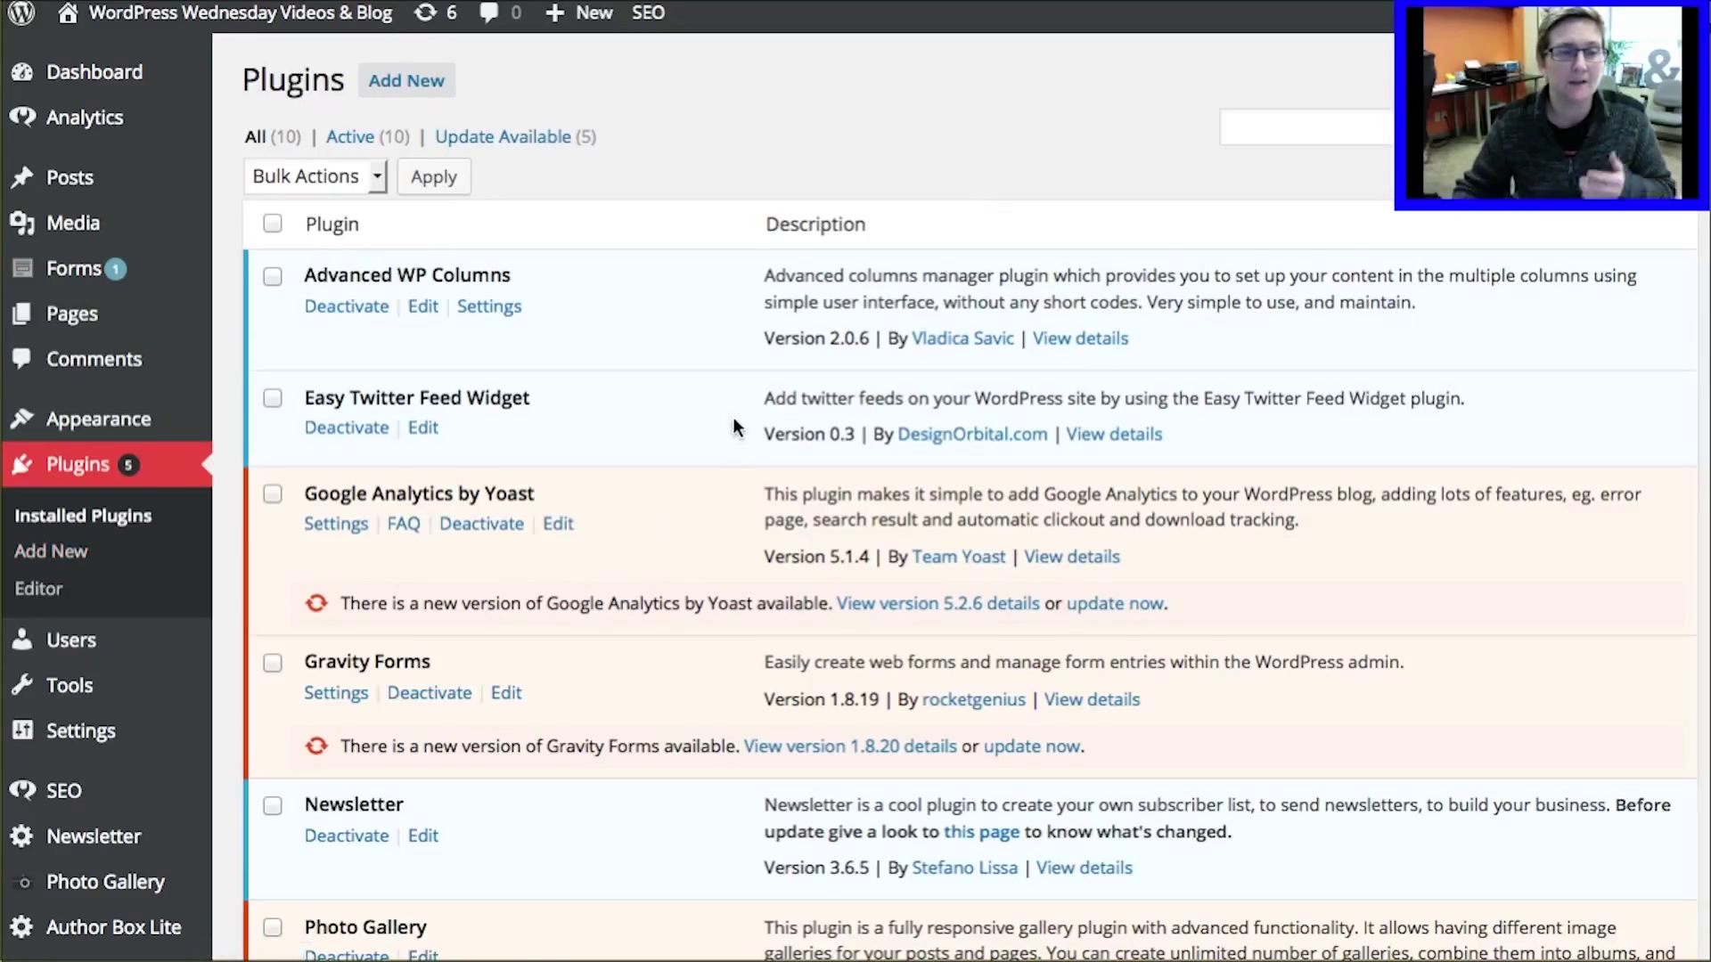
pyautogui.click(349, 137)
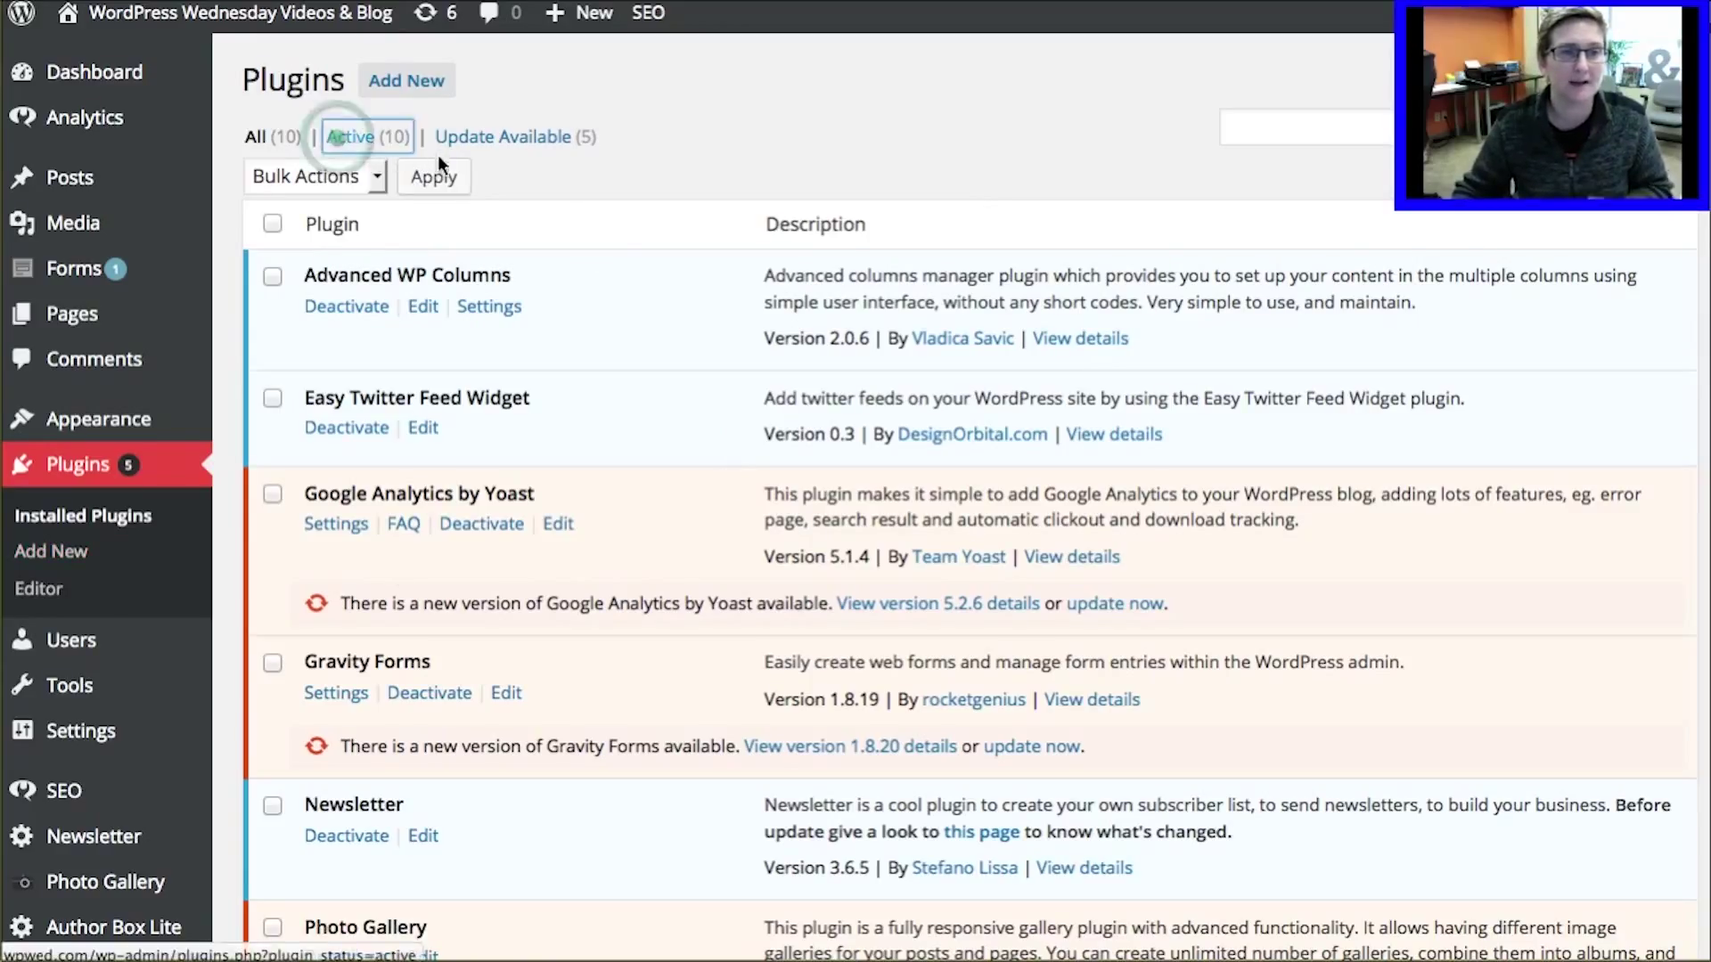
# Scroll the active plugins to review the five pending updates, including Gravity Forms 1.8.20.
pyautogui.scroll(-5, 627, 260)
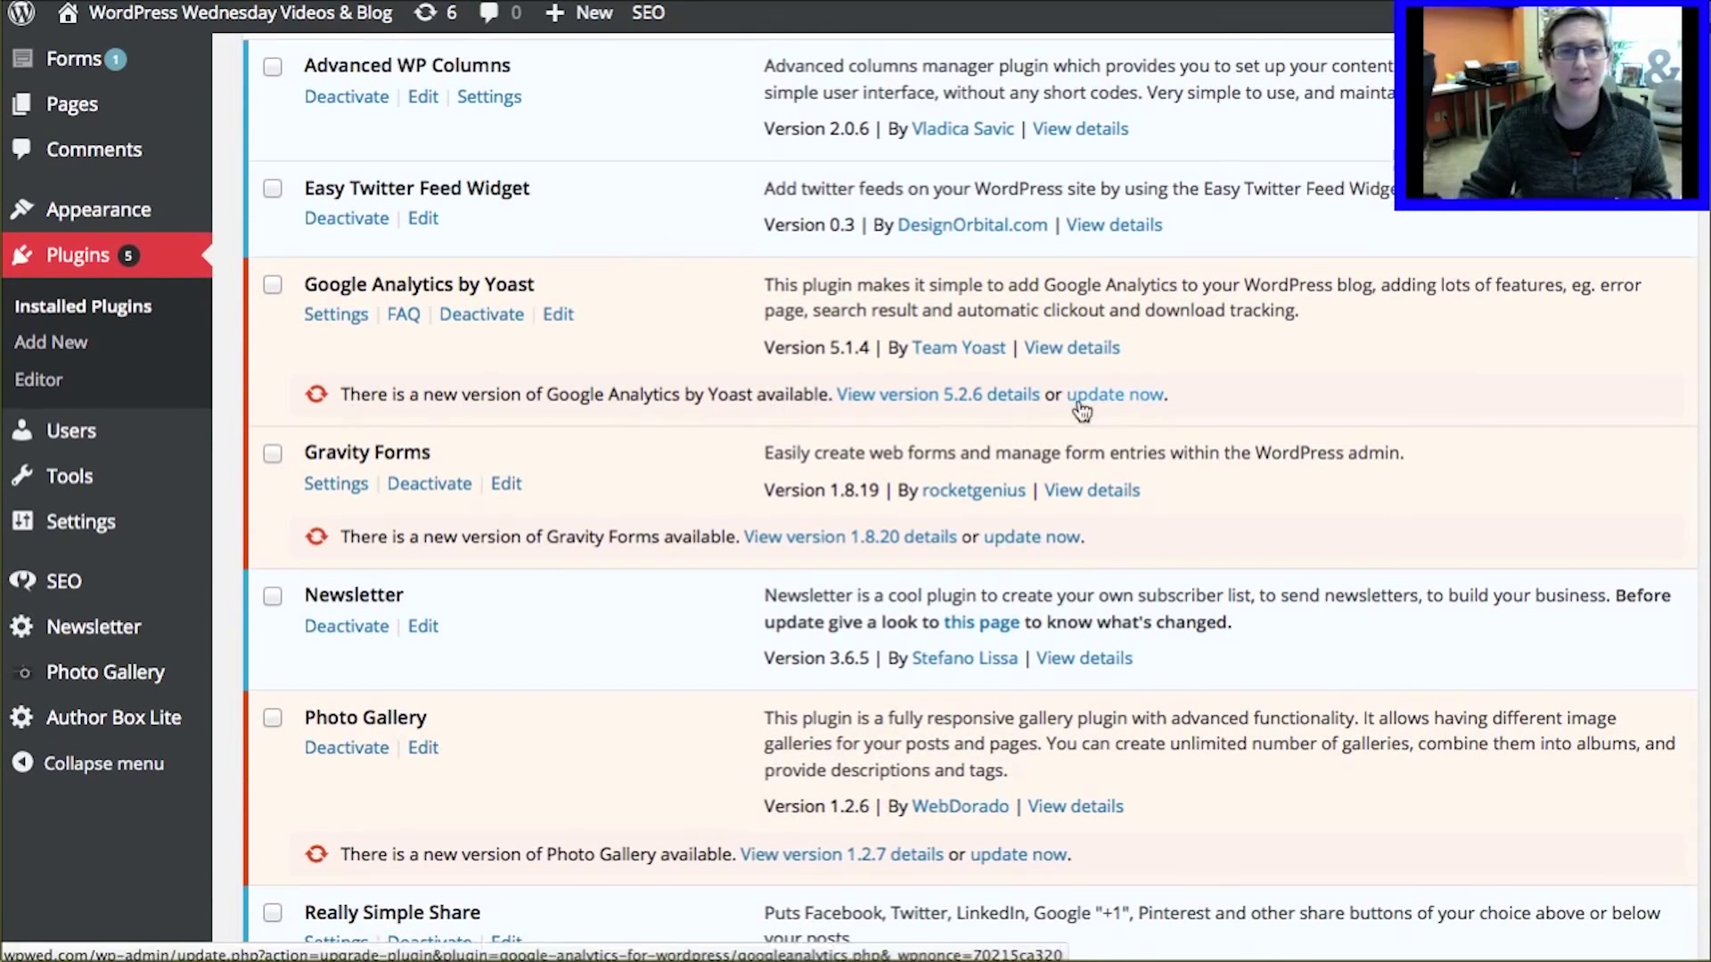
pyautogui.scroll(-6, 680, 319)
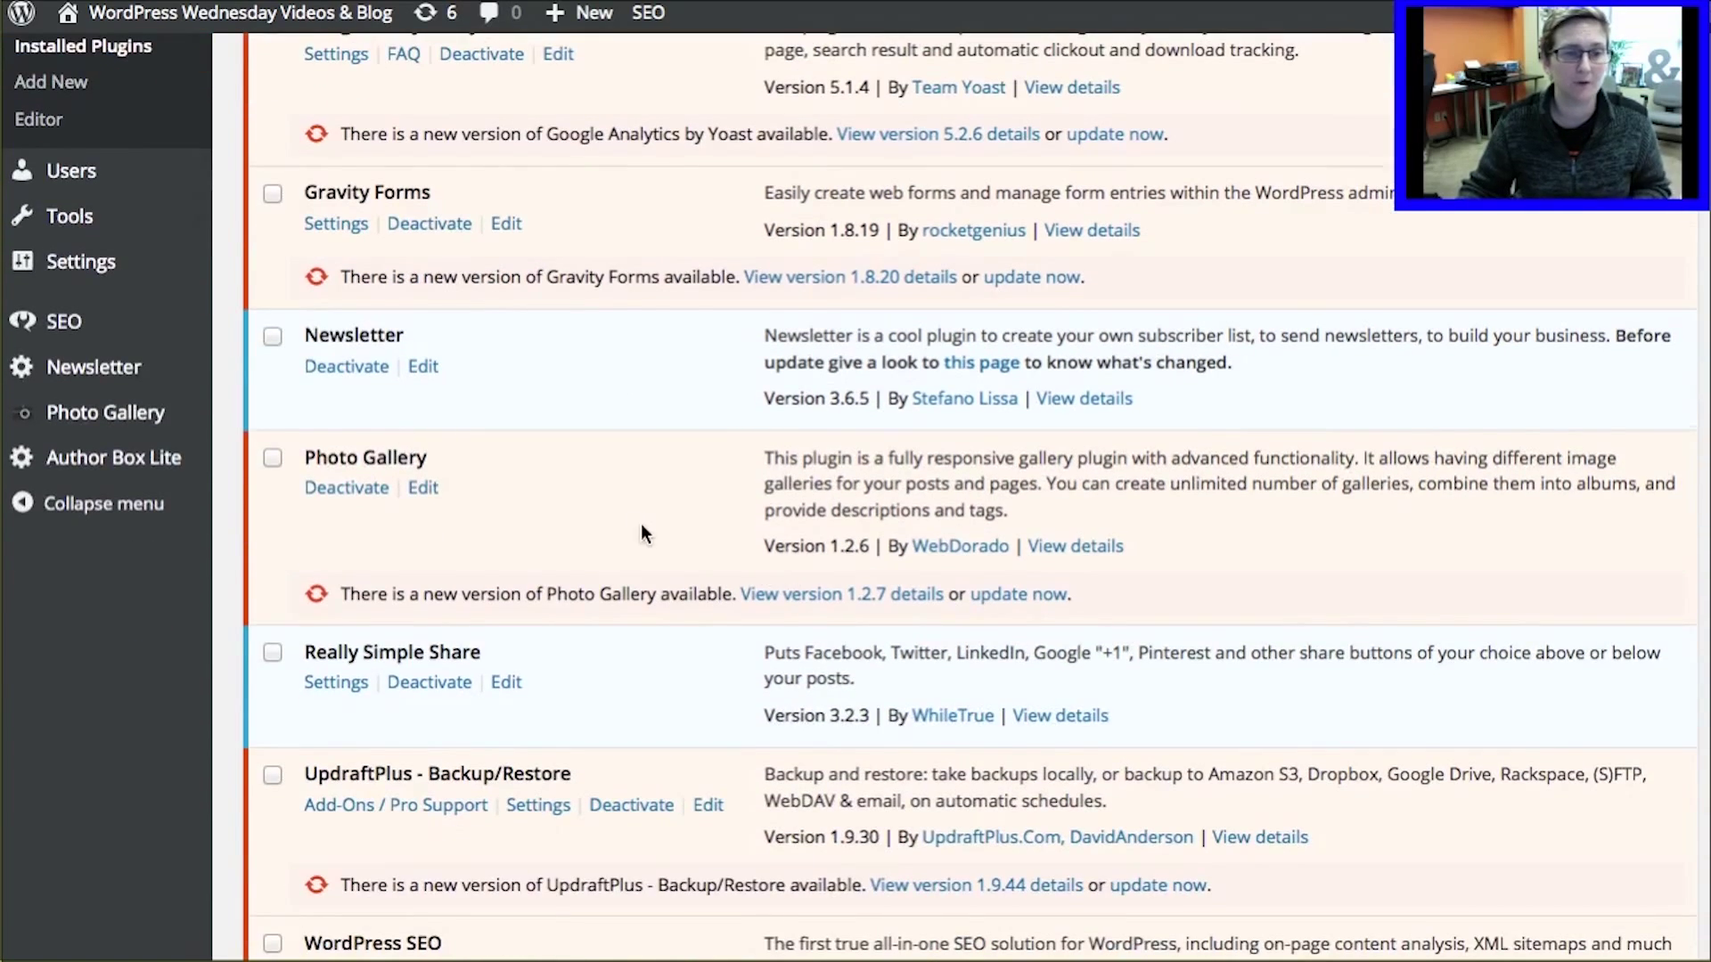
pyautogui.scroll(-10, 642, 533)
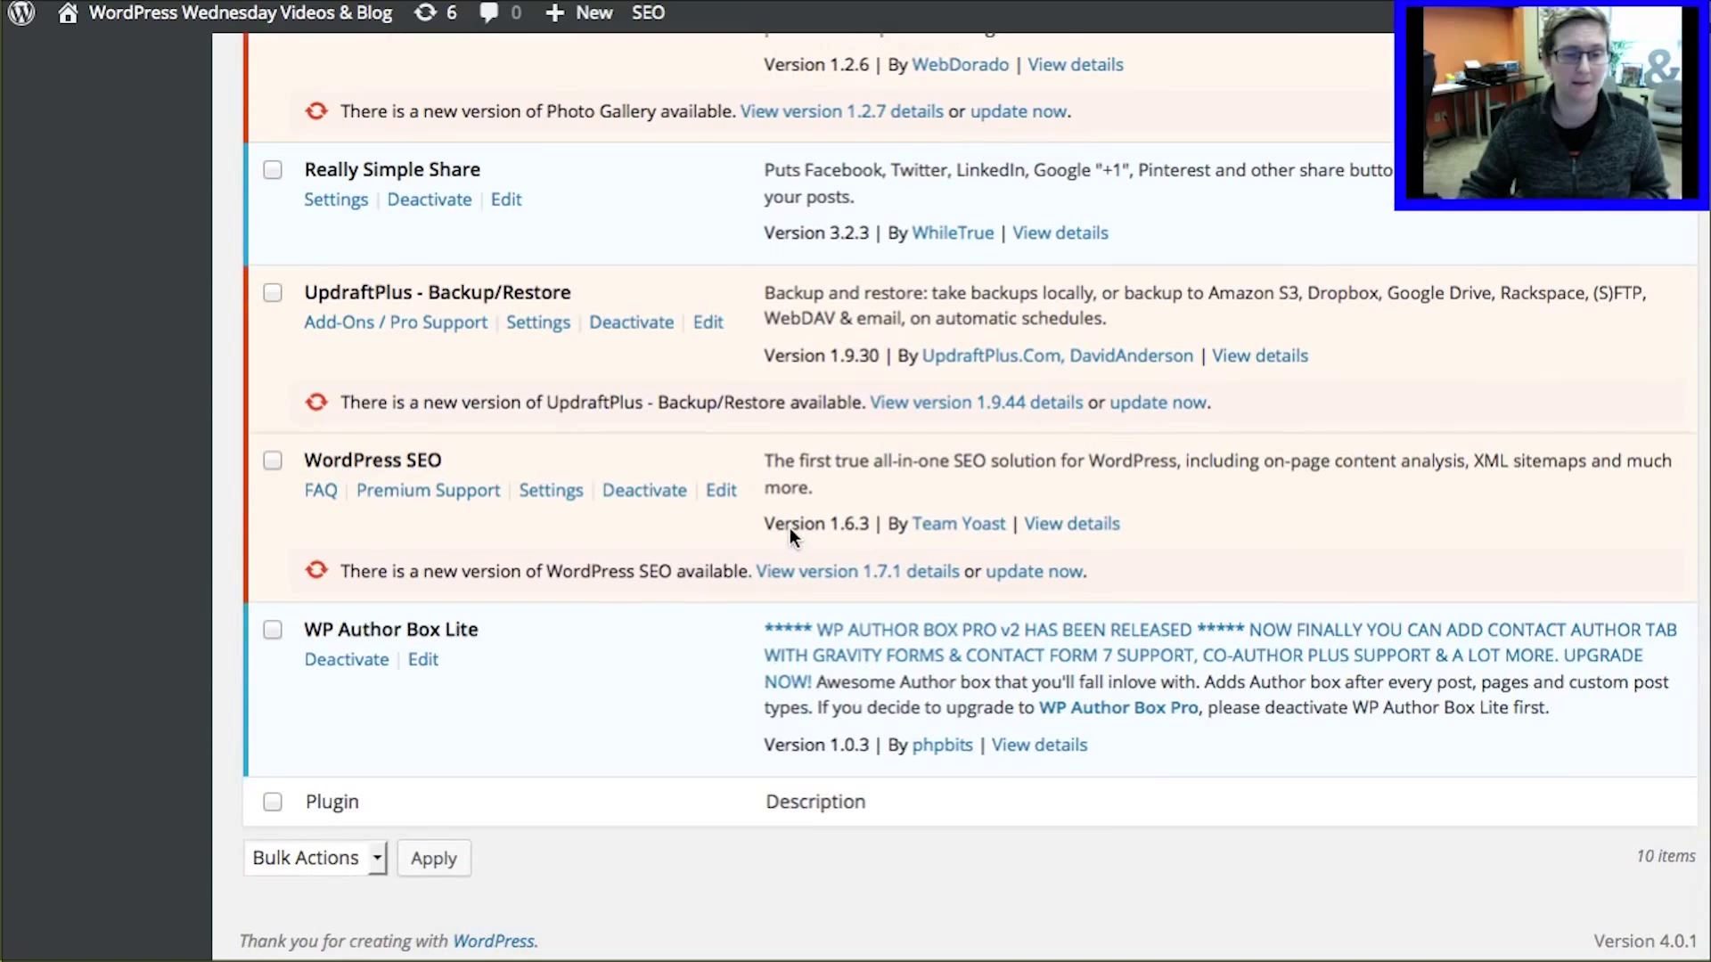
pyautogui.scroll(10, 789, 528)
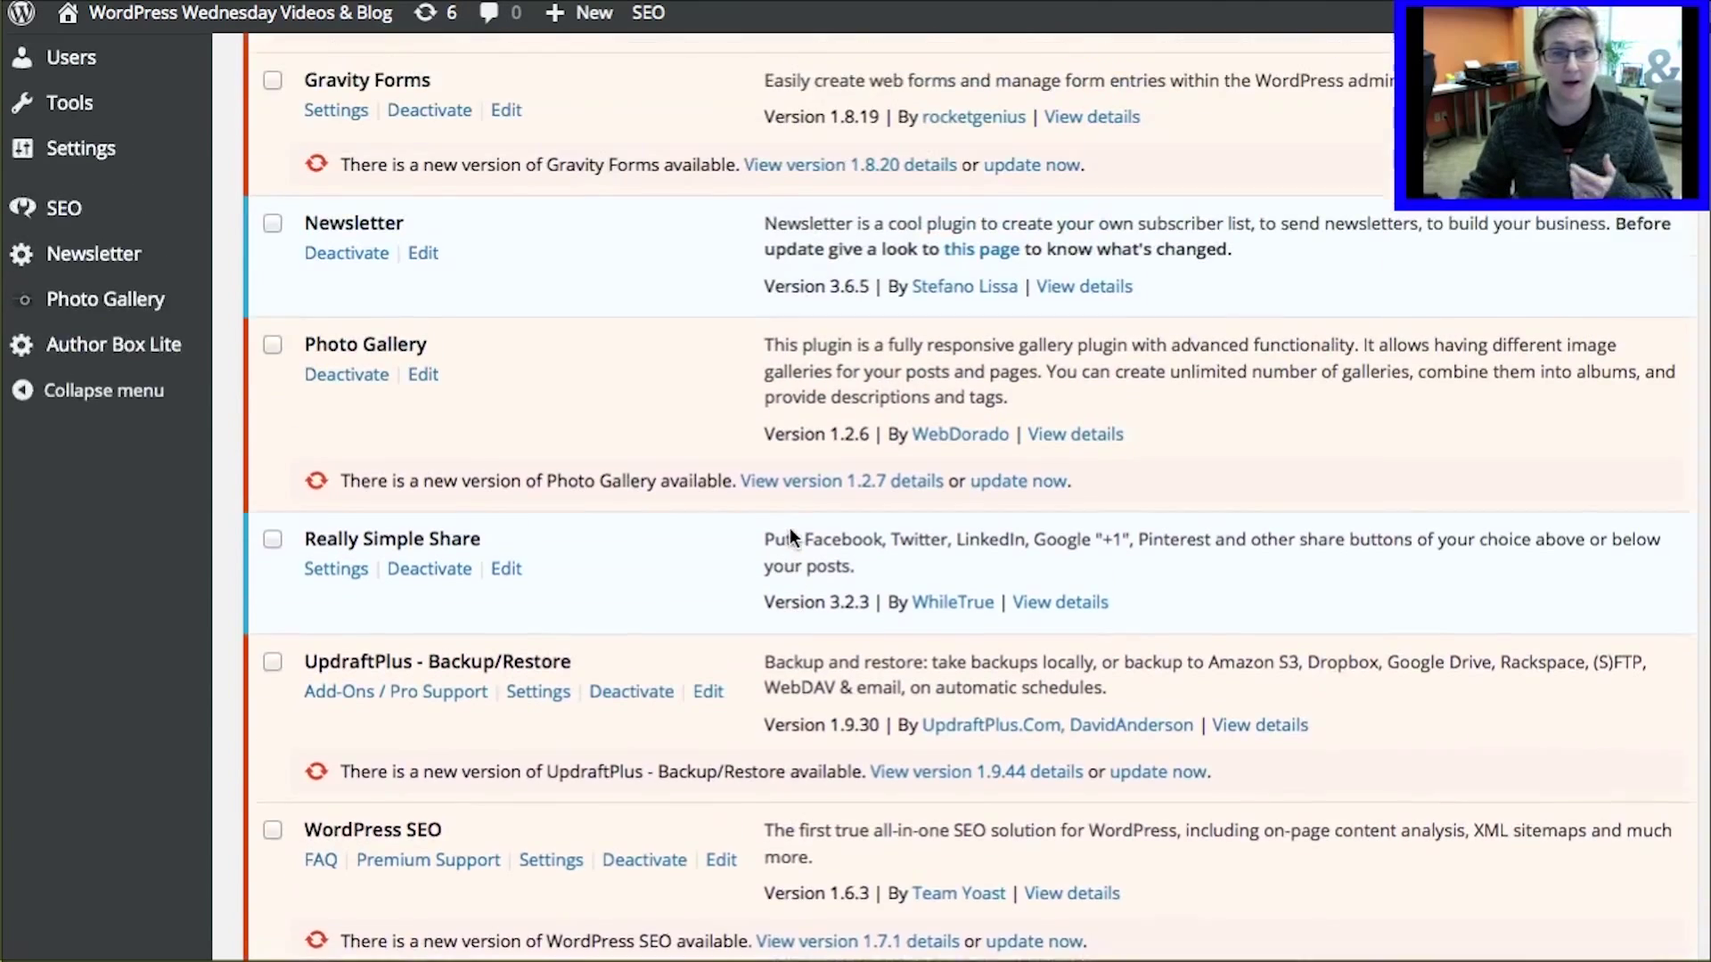
pyautogui.scroll(9, 789, 527)
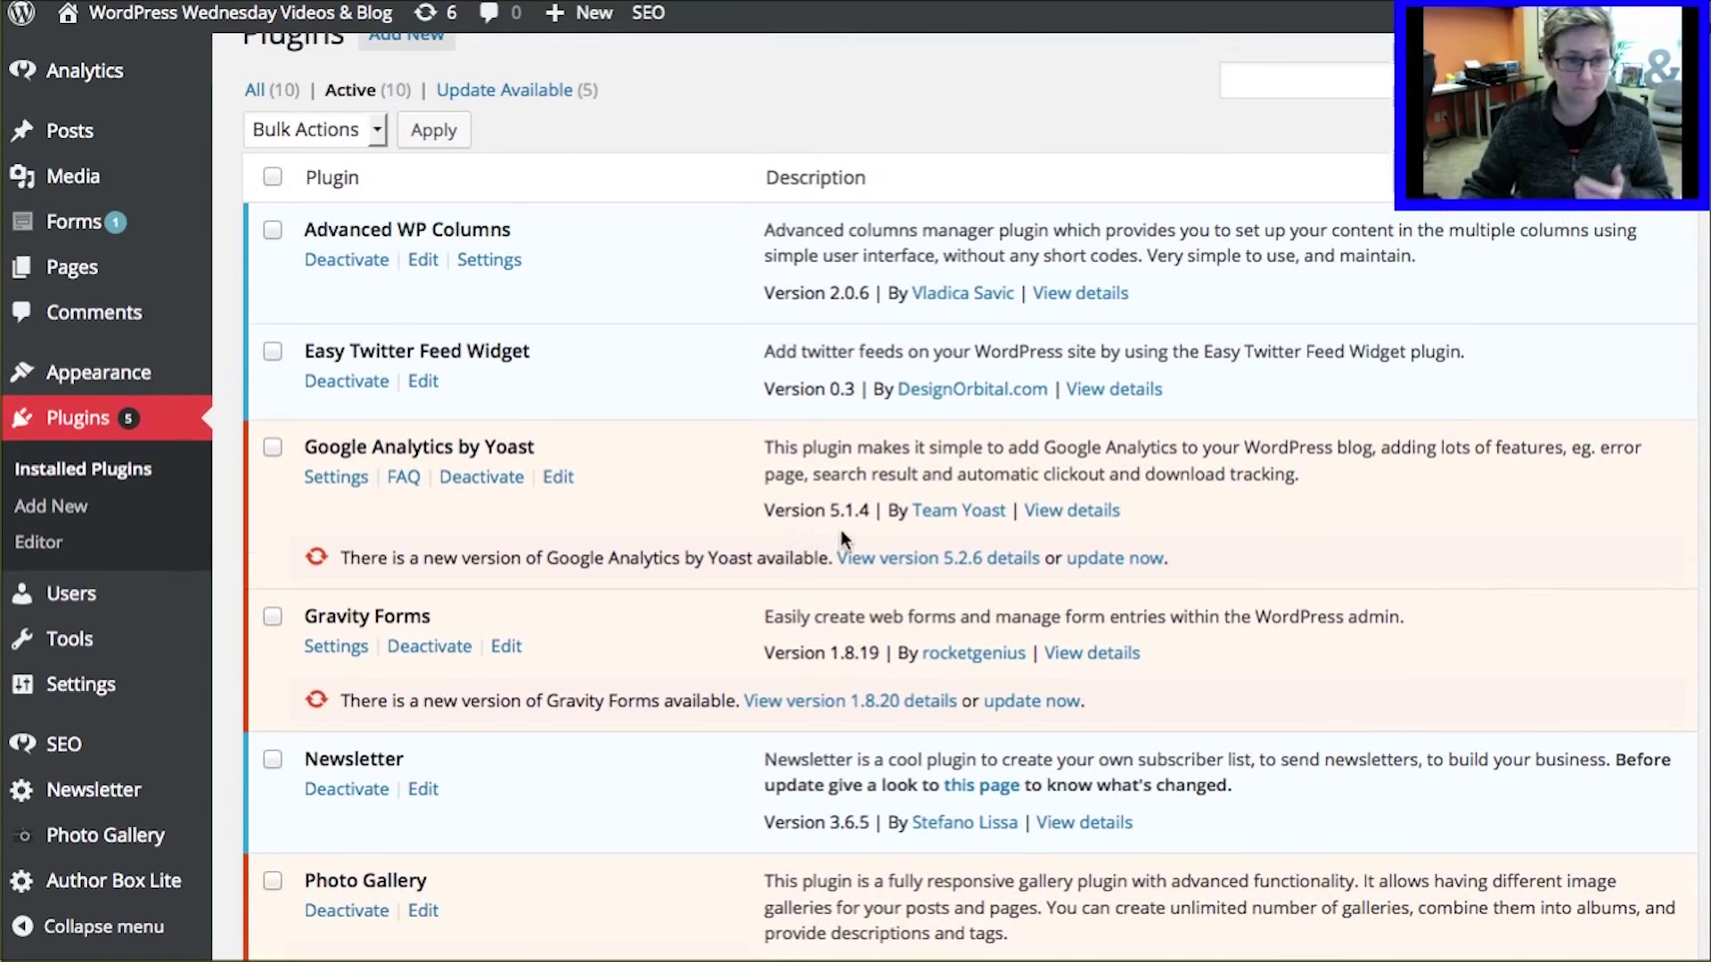
pyautogui.scroll(-1, 842, 529)
# Update Gravity Forms to 1.8.20, return to Installed Plugins, then view the live site.
pyautogui.click(1047, 661)
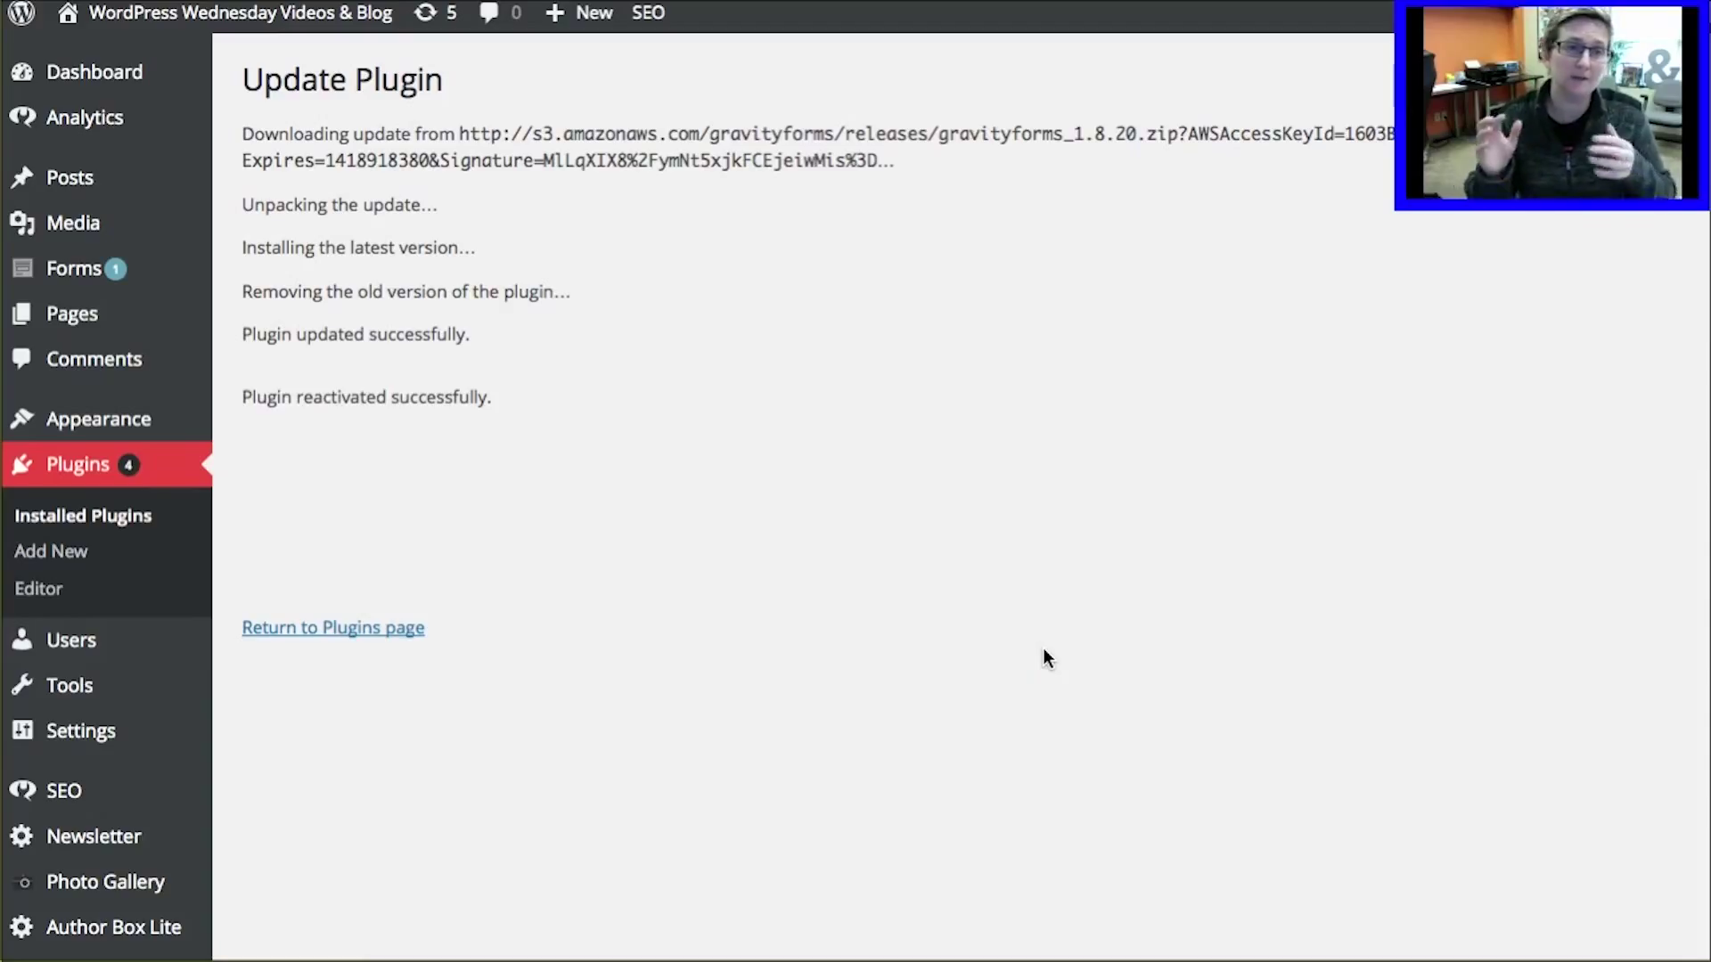
pyautogui.click(129, 528)
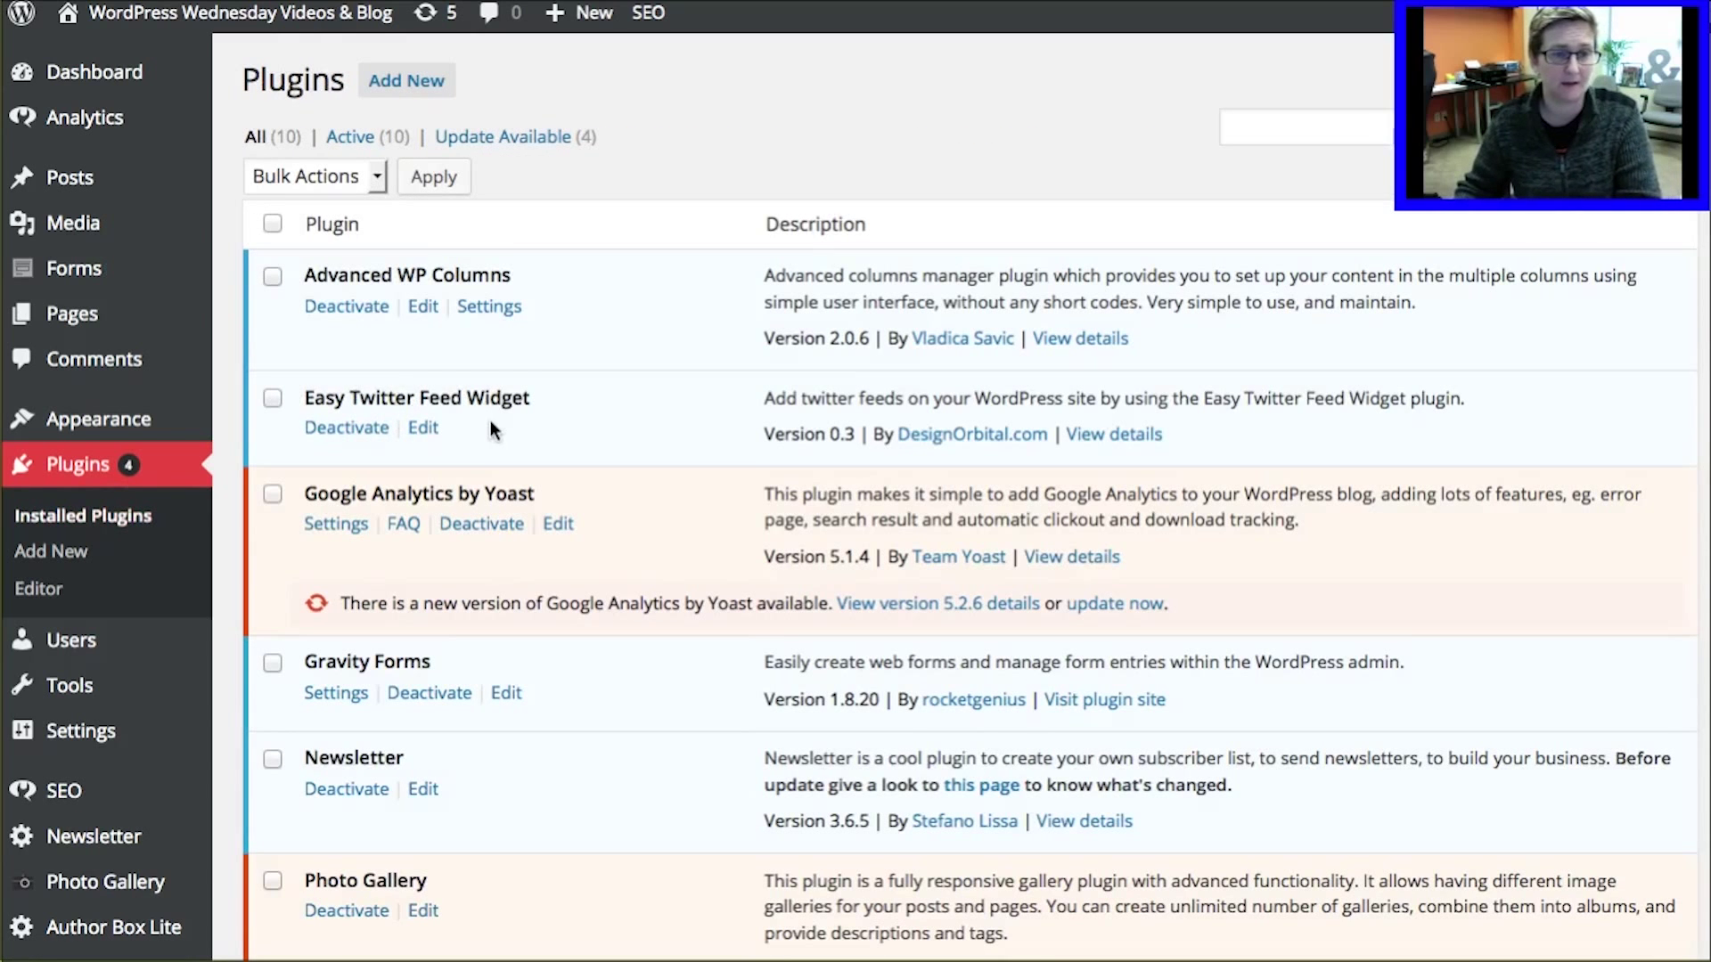
pyautogui.scroll(-2, 489, 426)
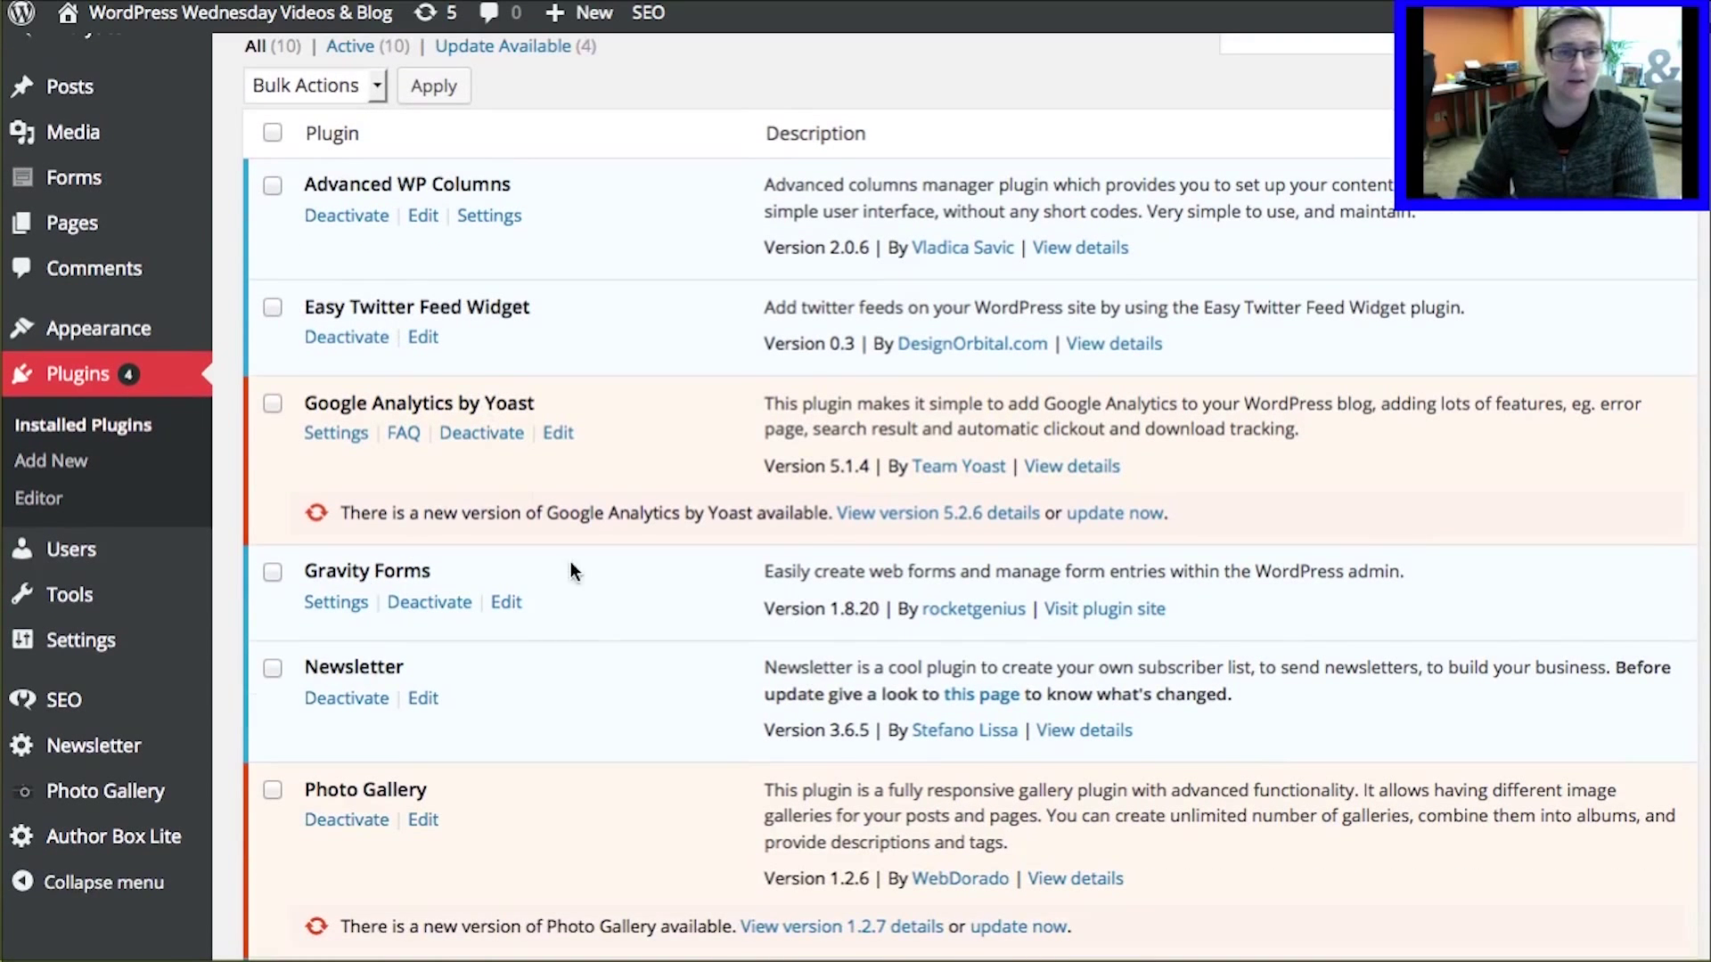
pyautogui.moveTo(125, 12)
pyautogui.click(115, 61)
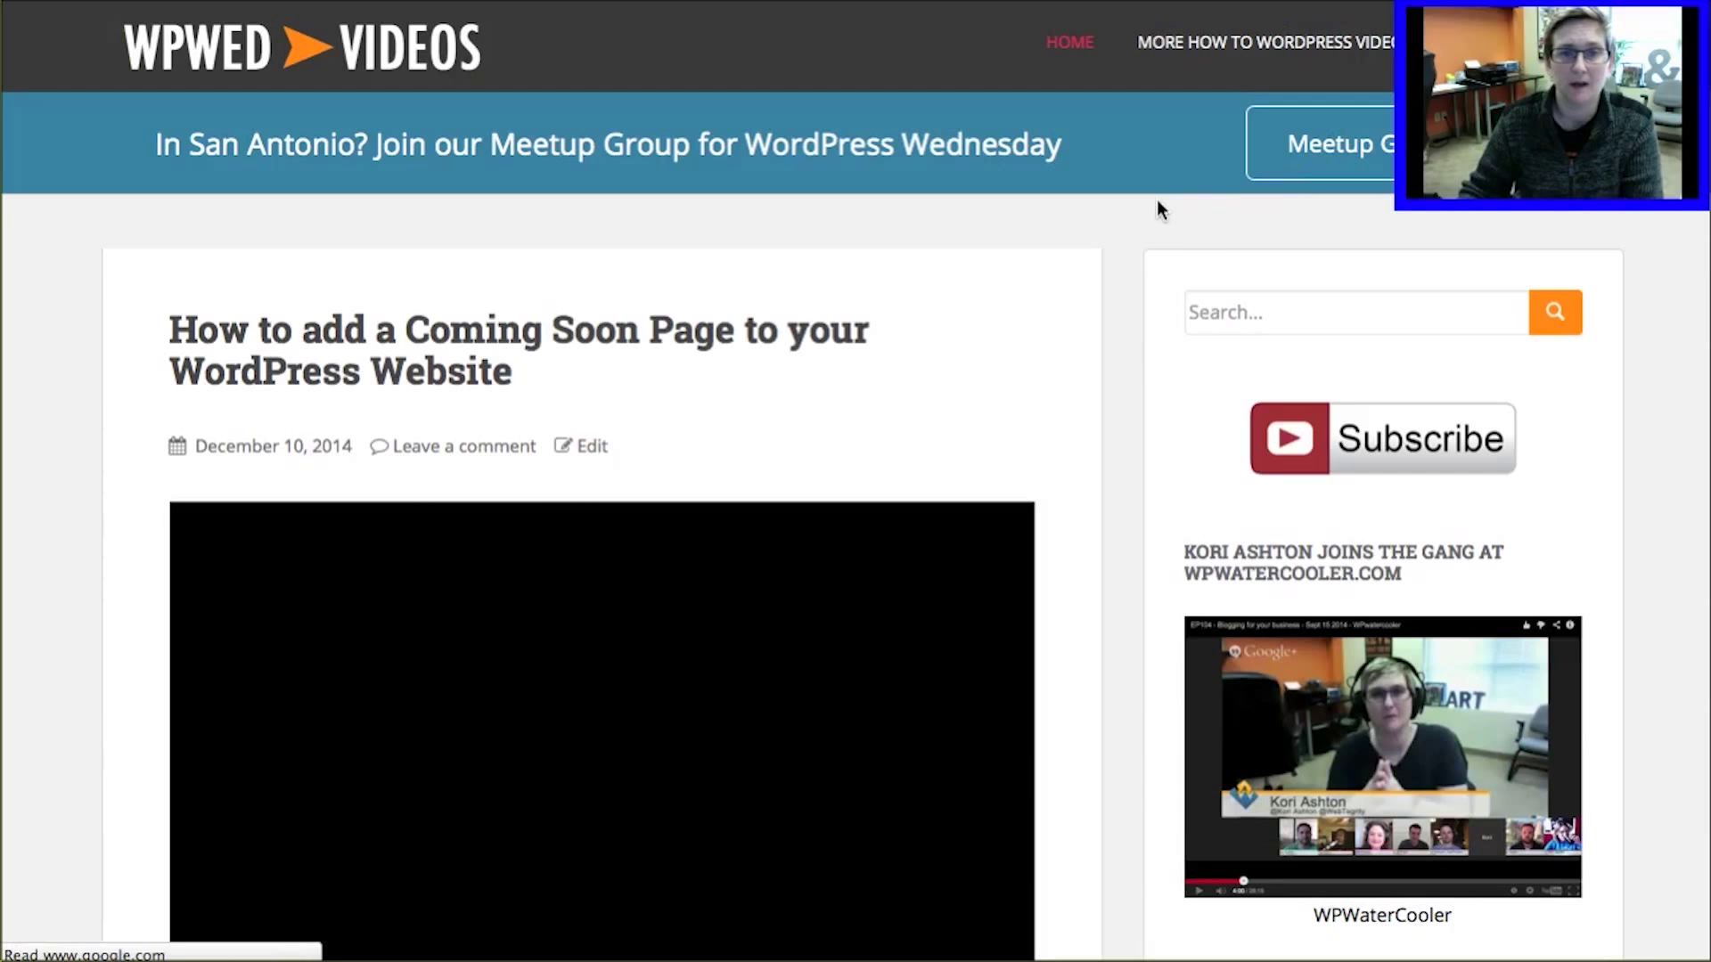
# Browse the WPWED blog homepage and open its Ask a Question page.
pyautogui.scroll(-3, 1128, 217)
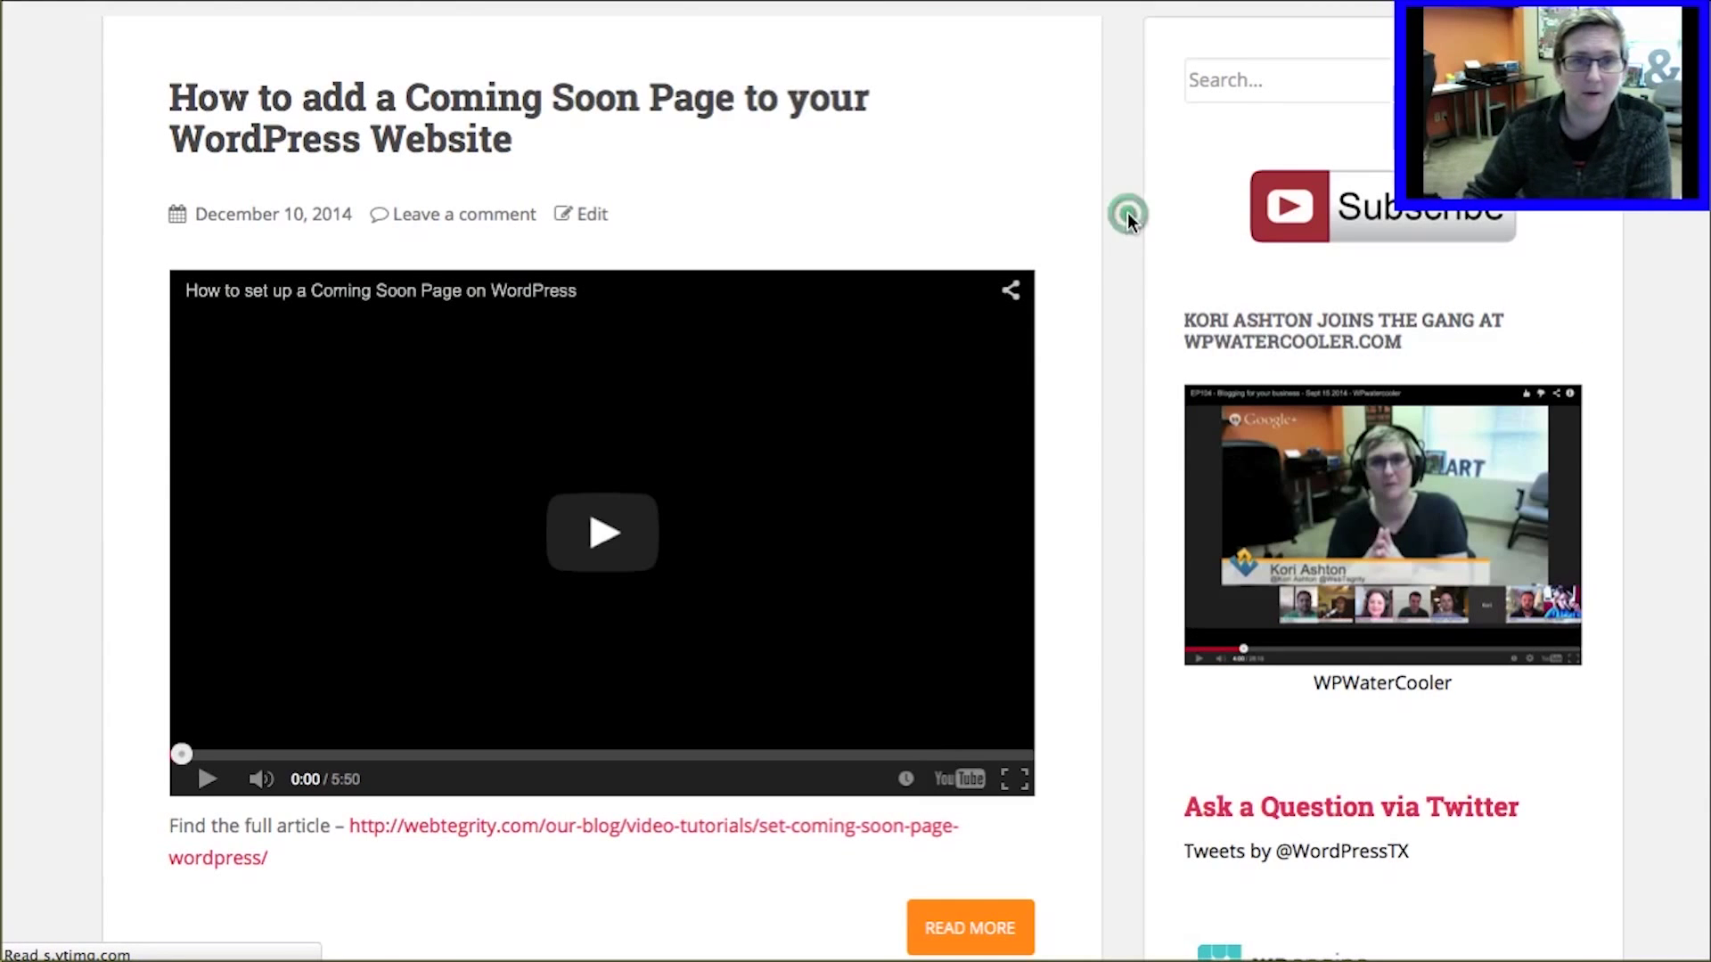
pyautogui.scroll(-20, 1127, 214)
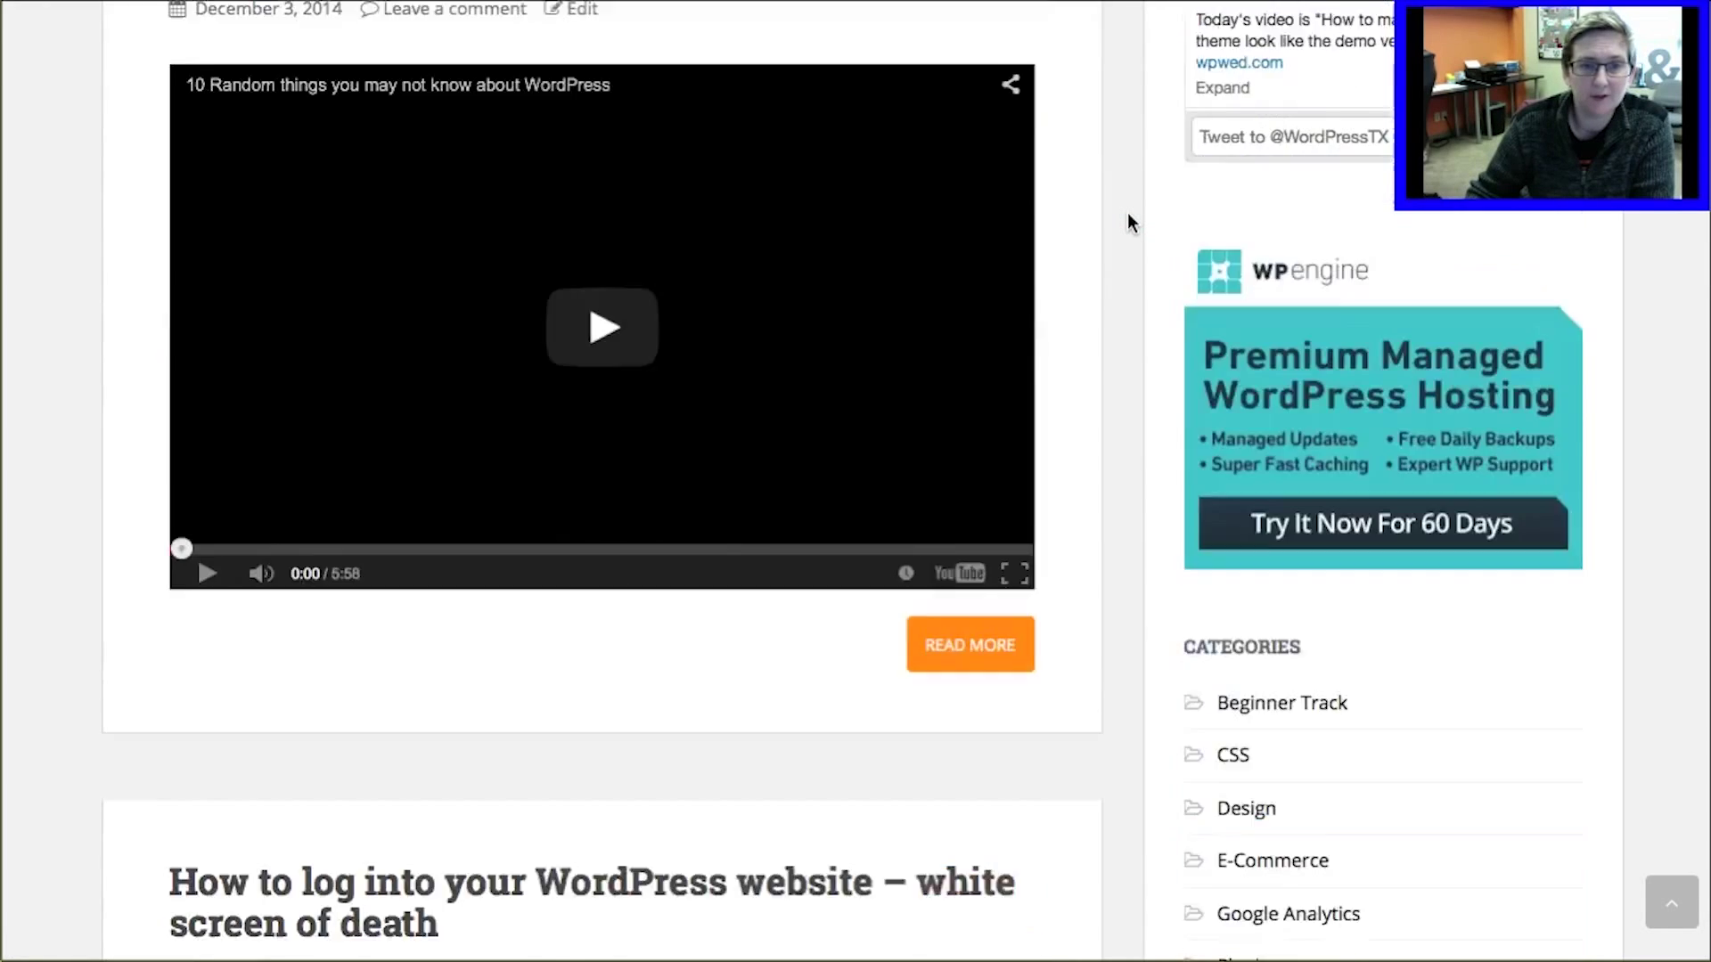
pyautogui.scroll(-20, 1126, 213)
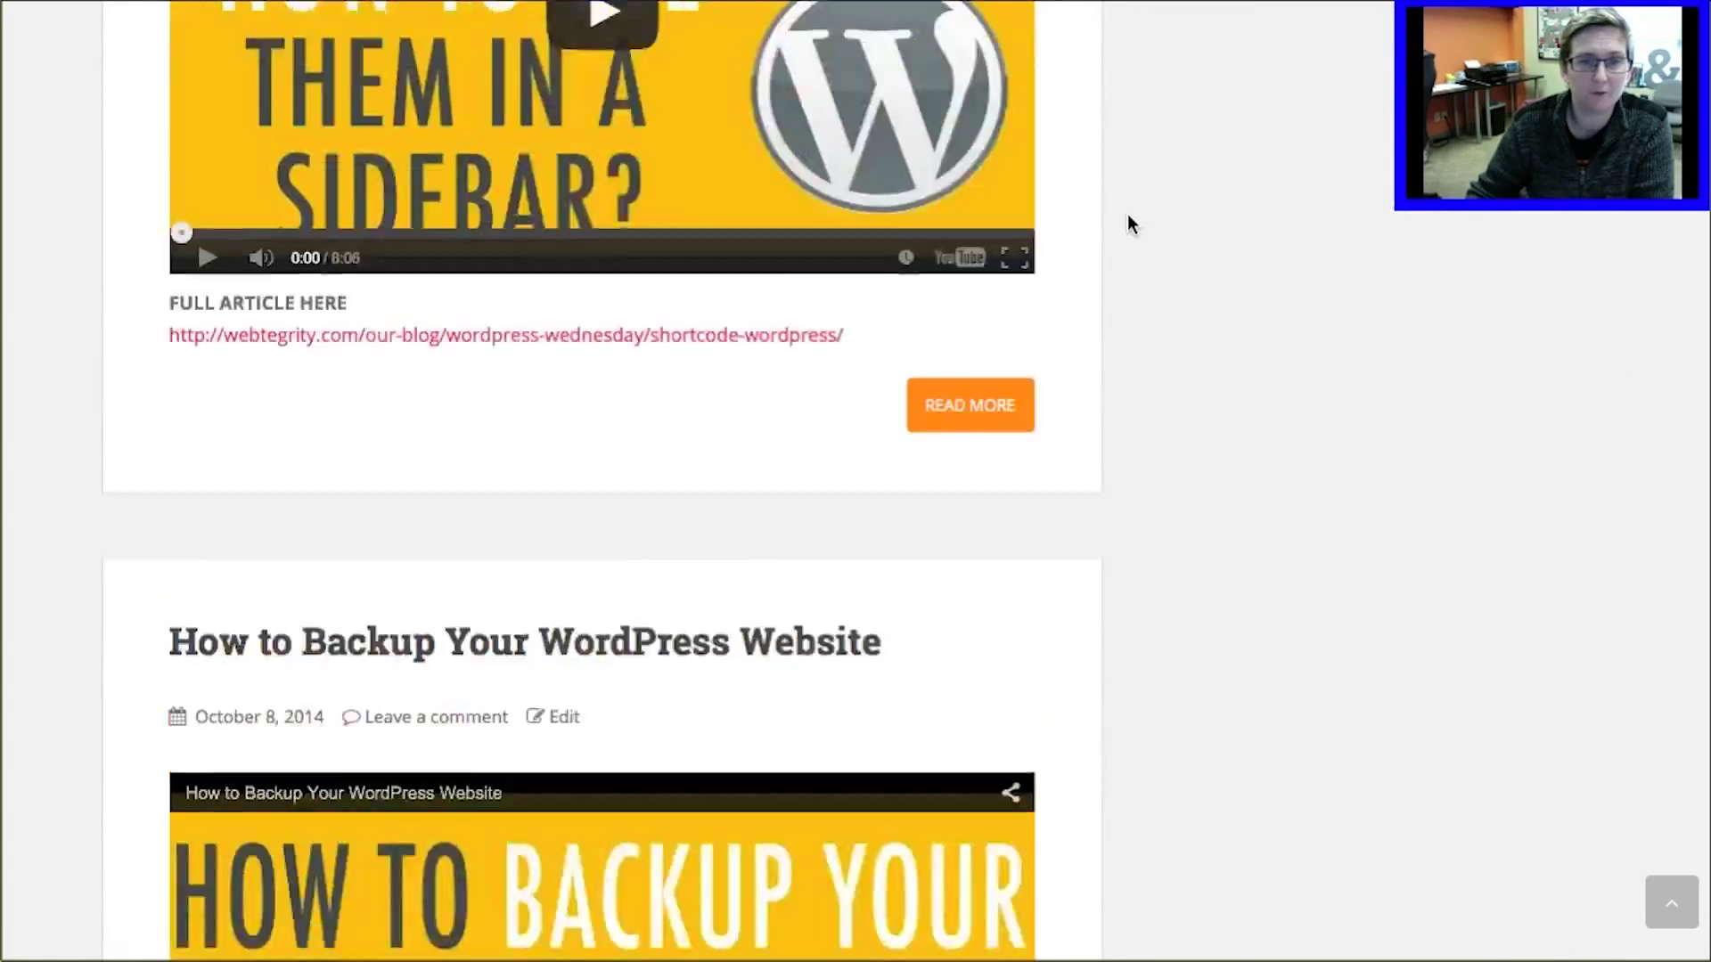
pyautogui.scroll(20, 1130, 212)
pyautogui.scroll(20, 1130, 214)
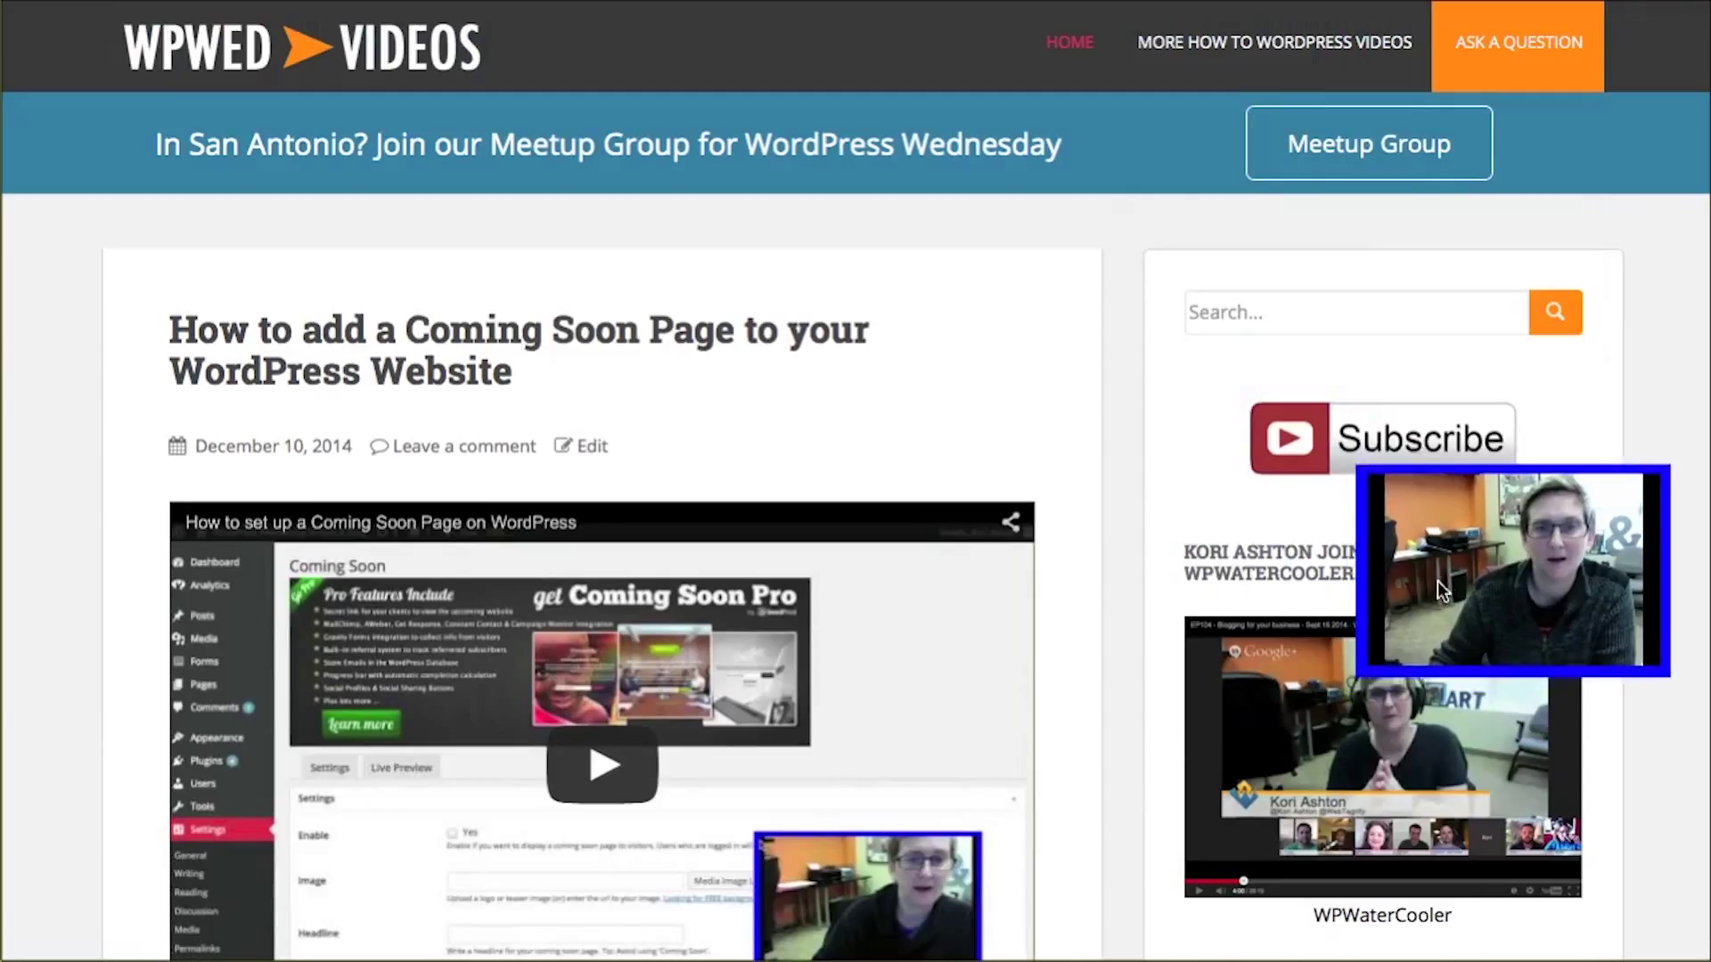
pyautogui.click(1495, 46)
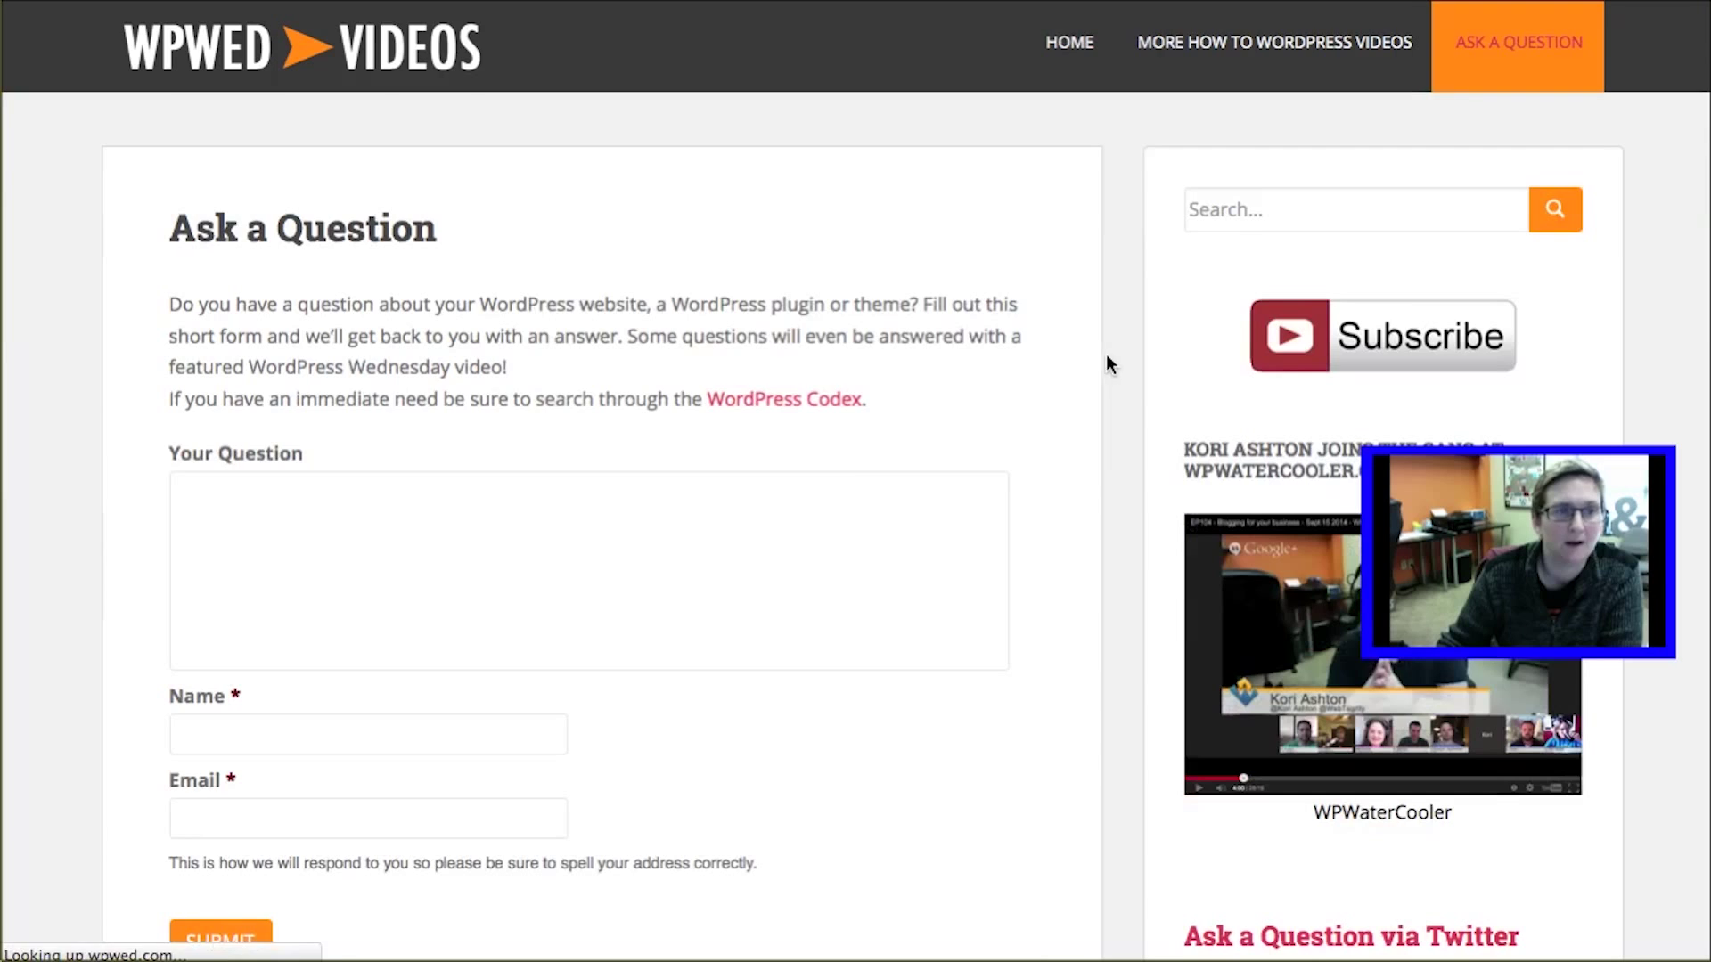
# Check the Gravity Forms question form, then switch to the How to Update WordPress Safely article.
pyautogui.scroll(-2, 1051, 359)
pyautogui.scroll(-1, 1056, 359)
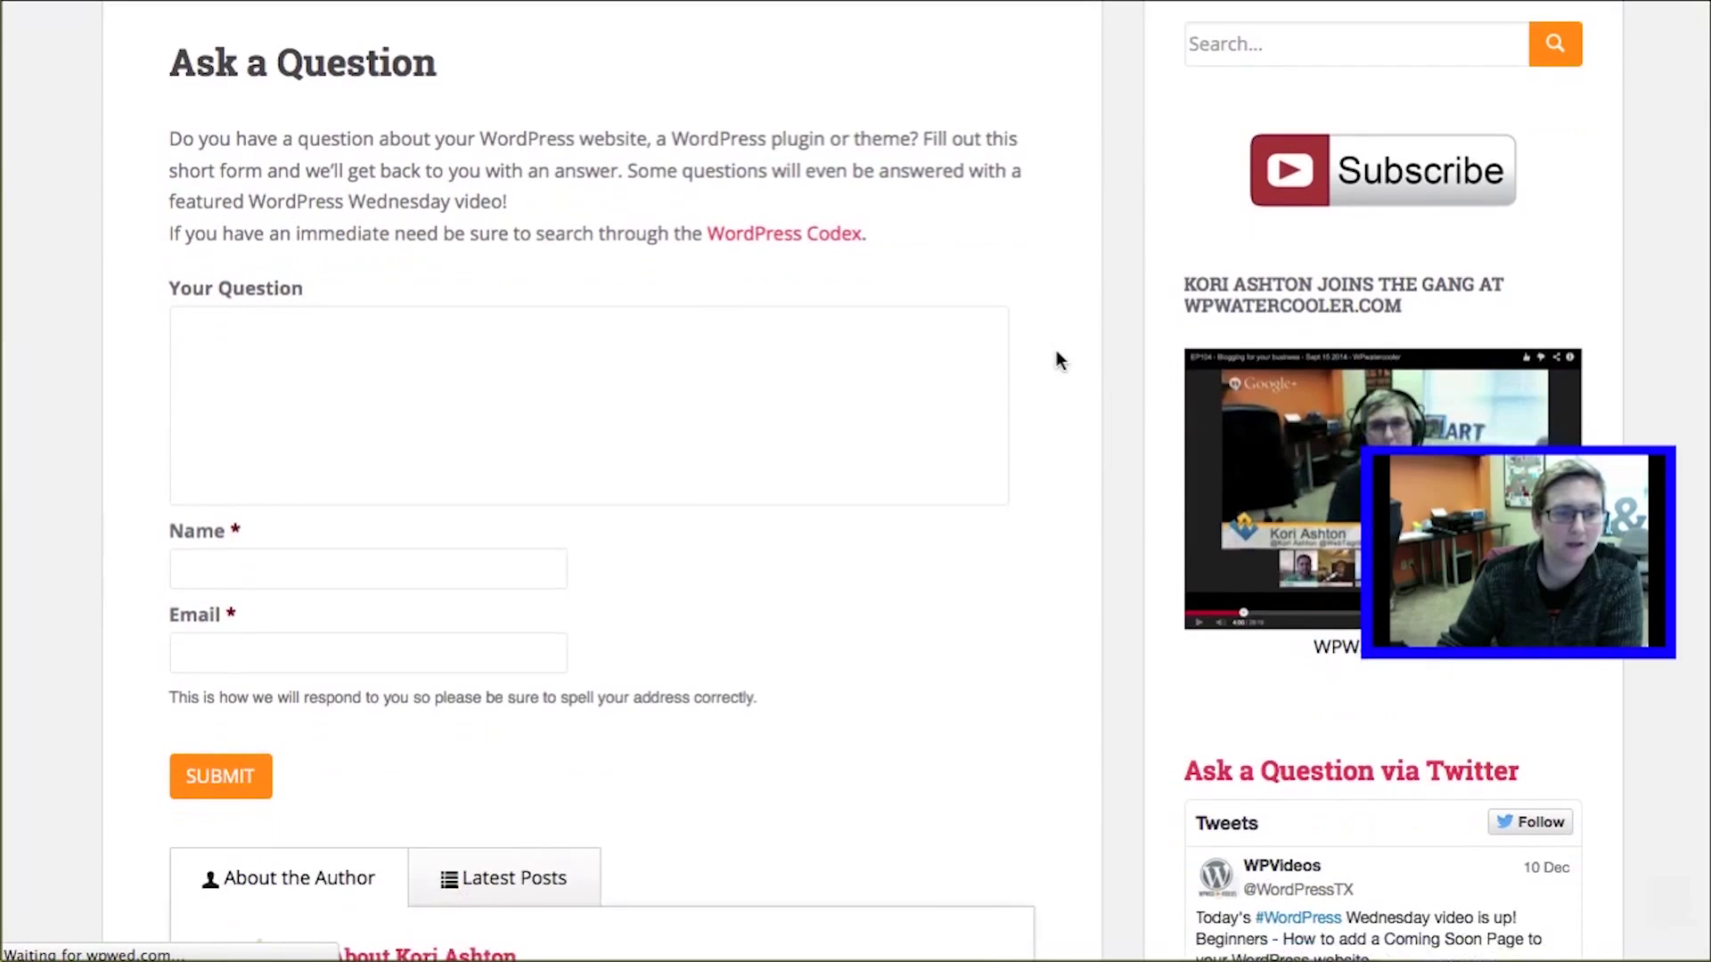
pyautogui.scroll(-3, 401, 584)
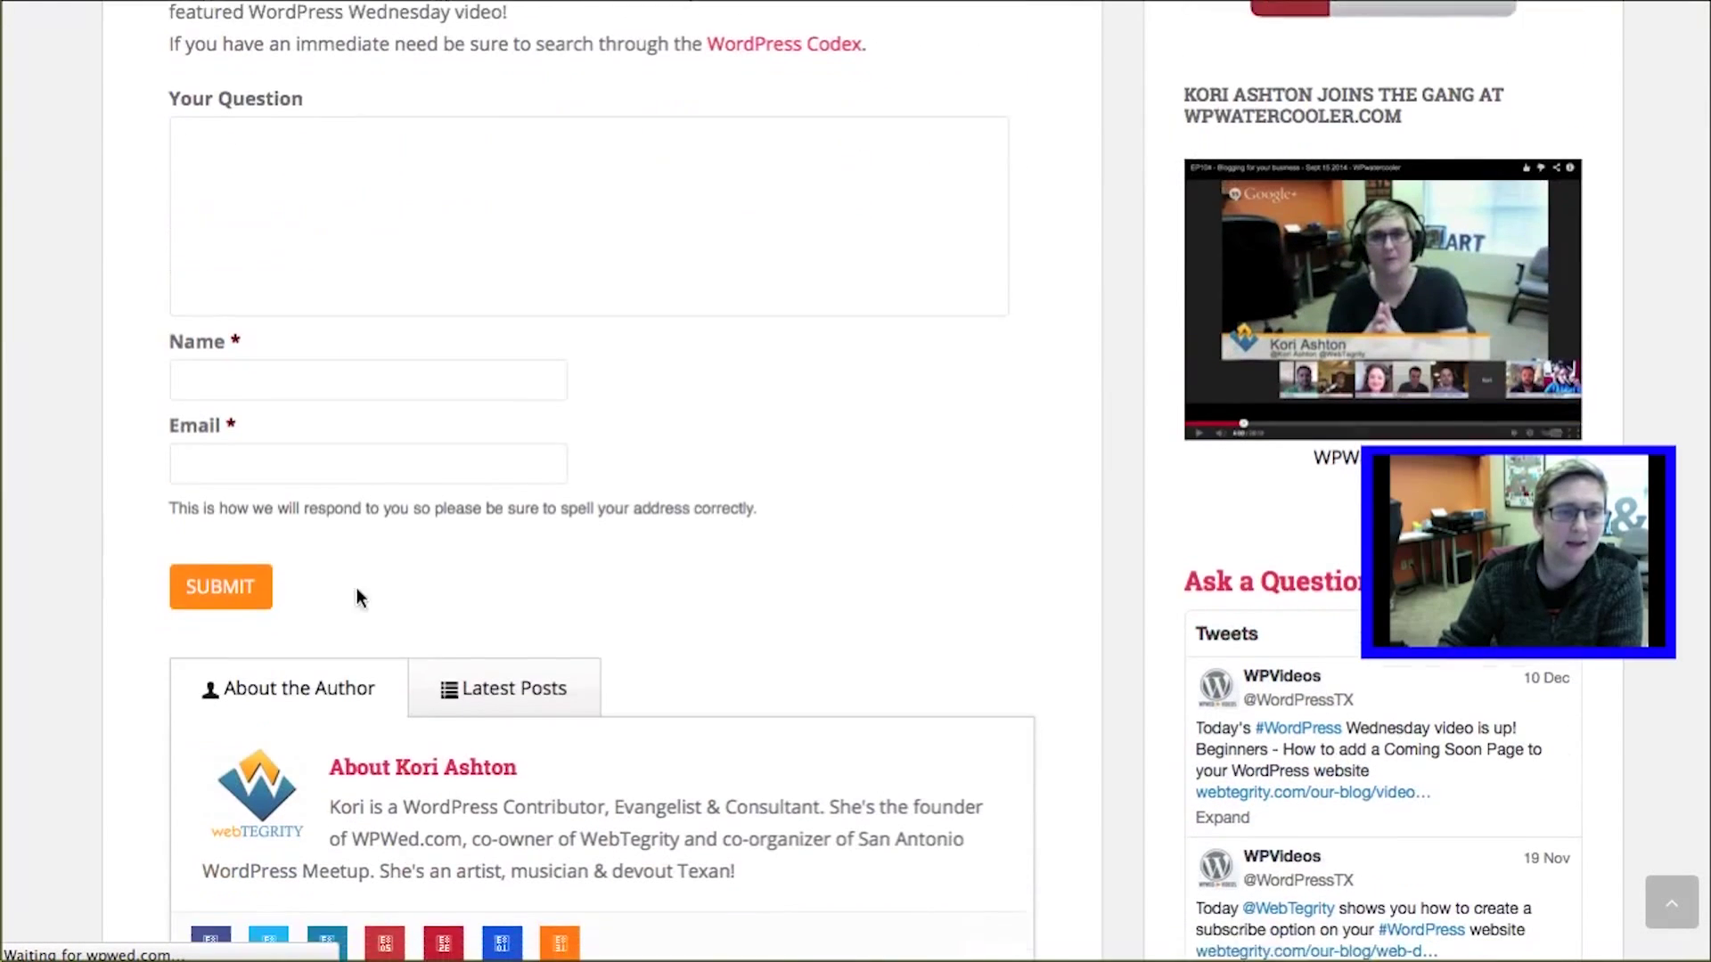
pyautogui.scroll(2, 634, 543)
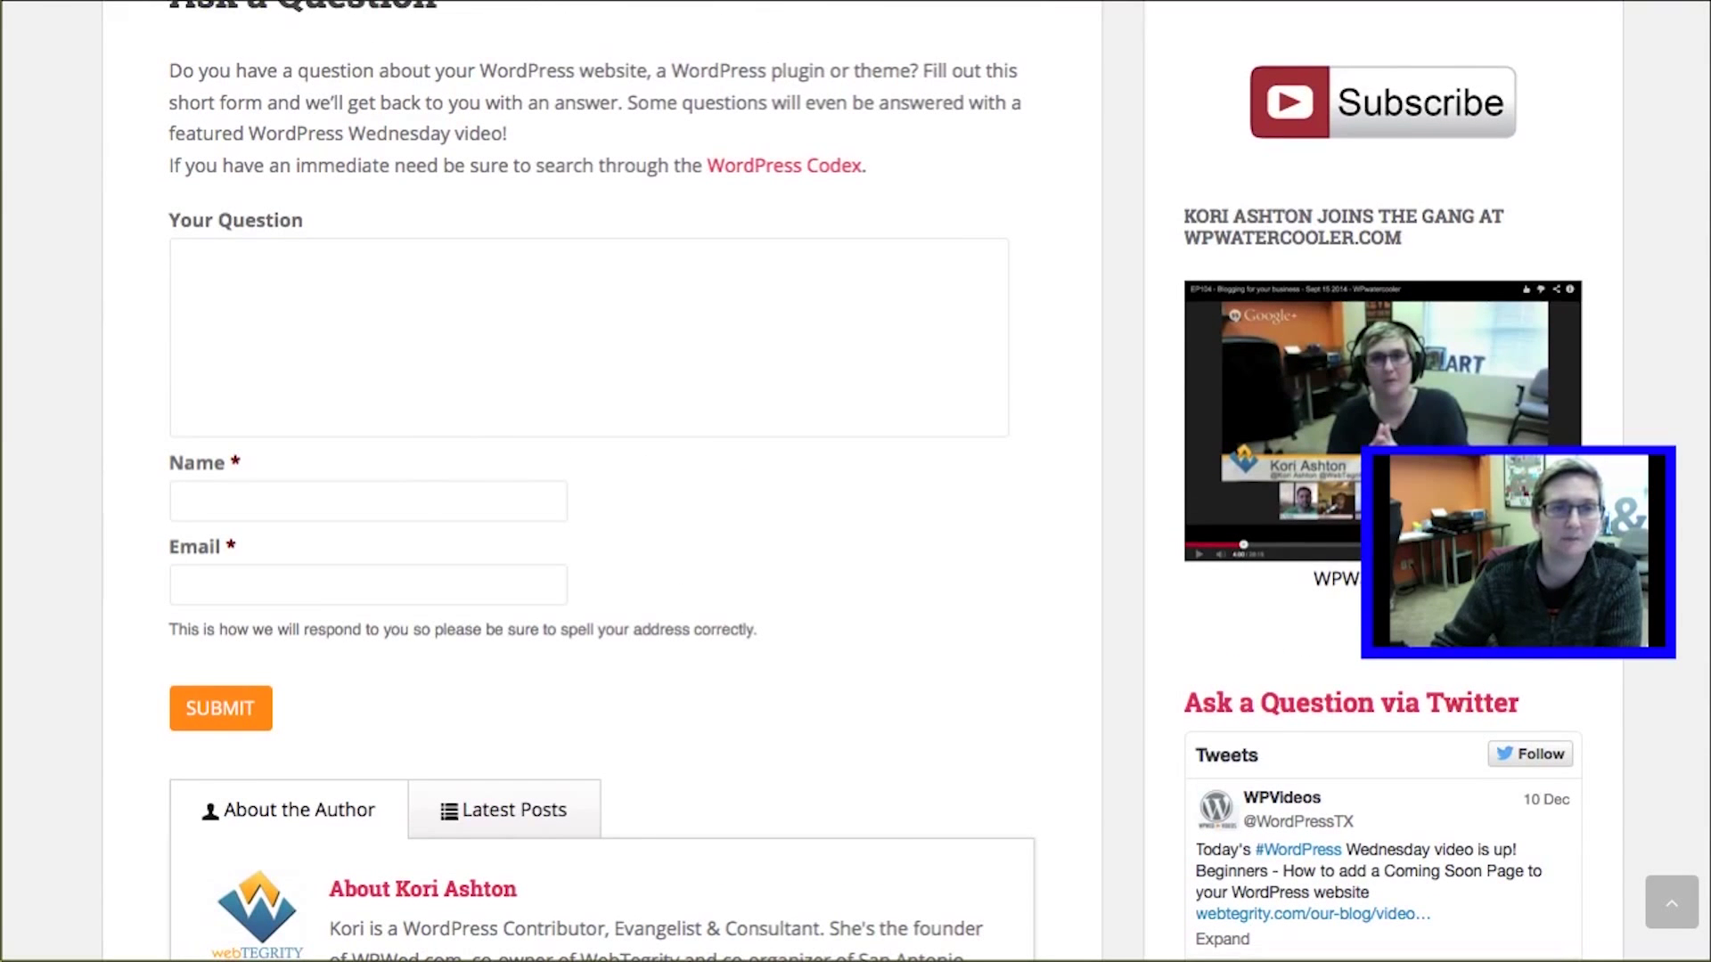
pyautogui.click(834, 12)
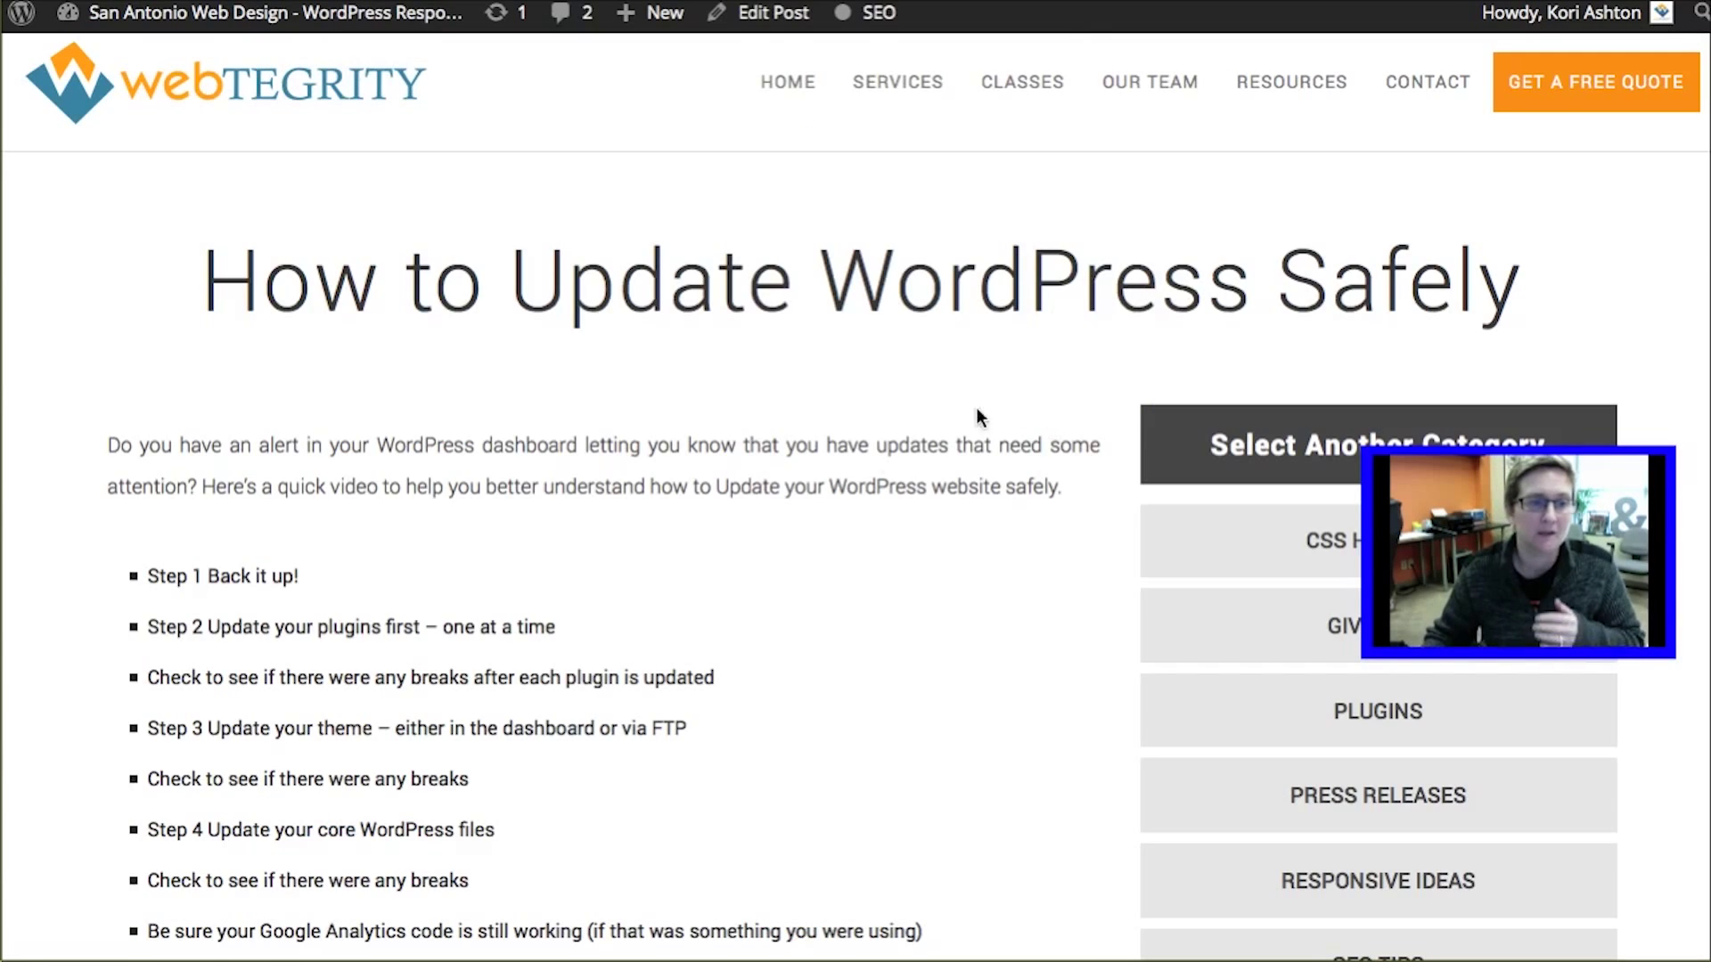
# Open the admin Themes page from the site-name dropdown in the admin bar.
pyautogui.scroll(-2, 784, 462)
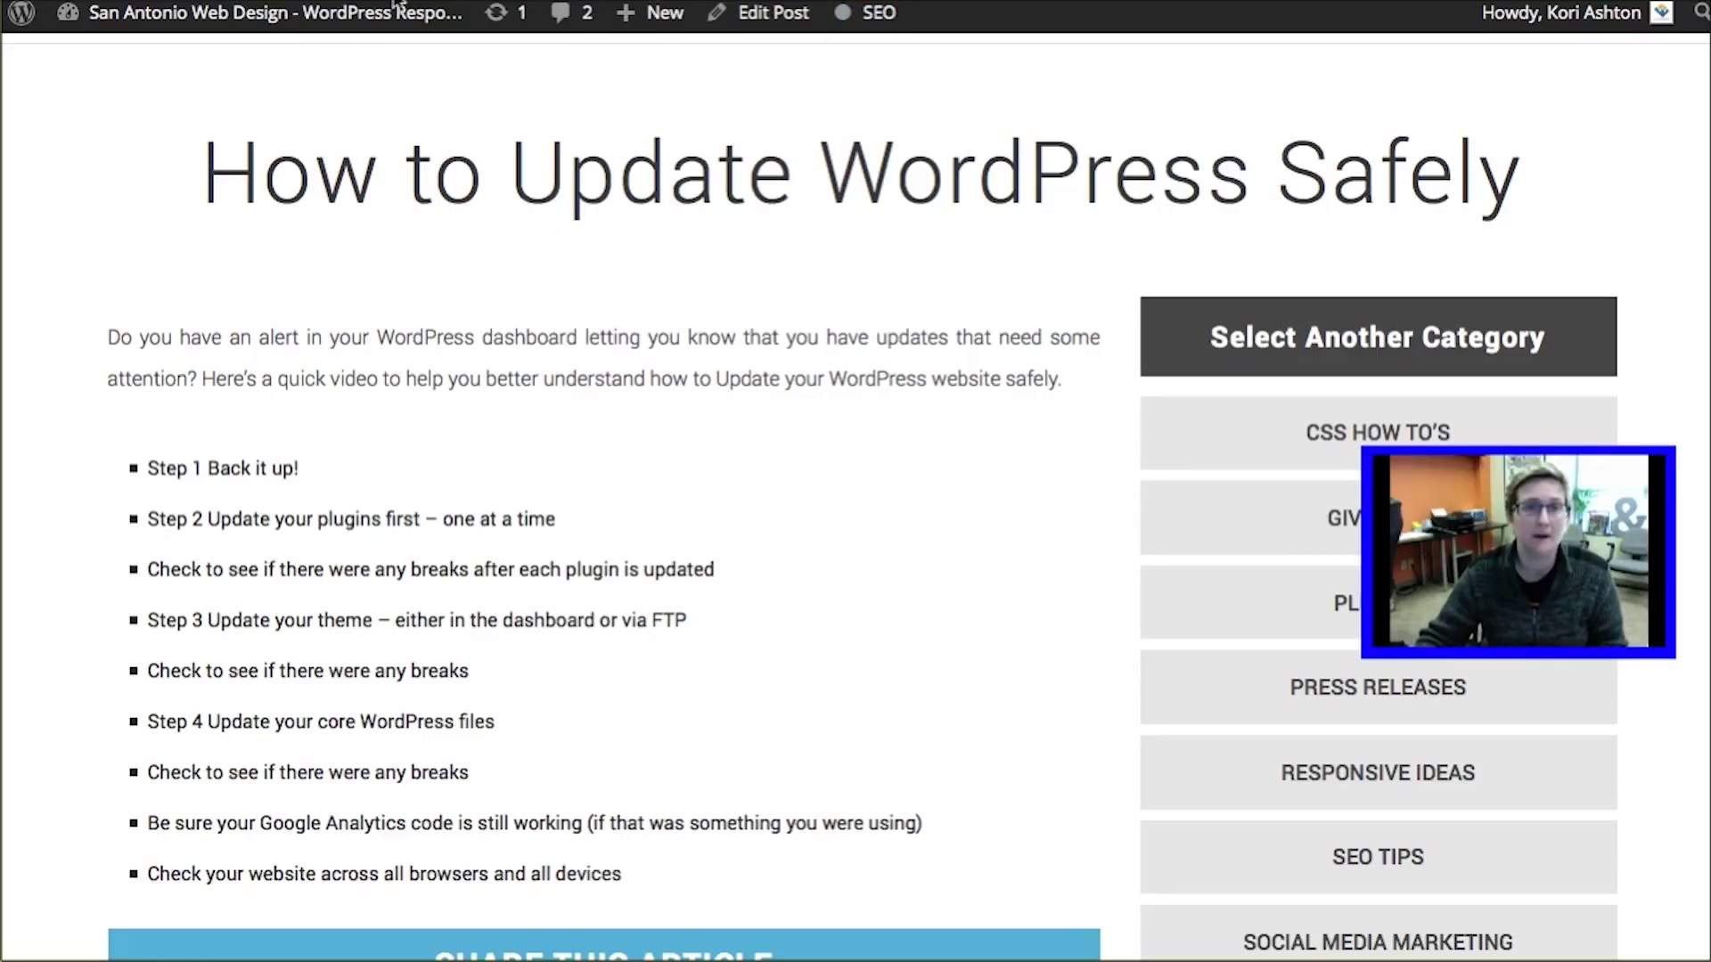
pyautogui.moveTo(89, 20)
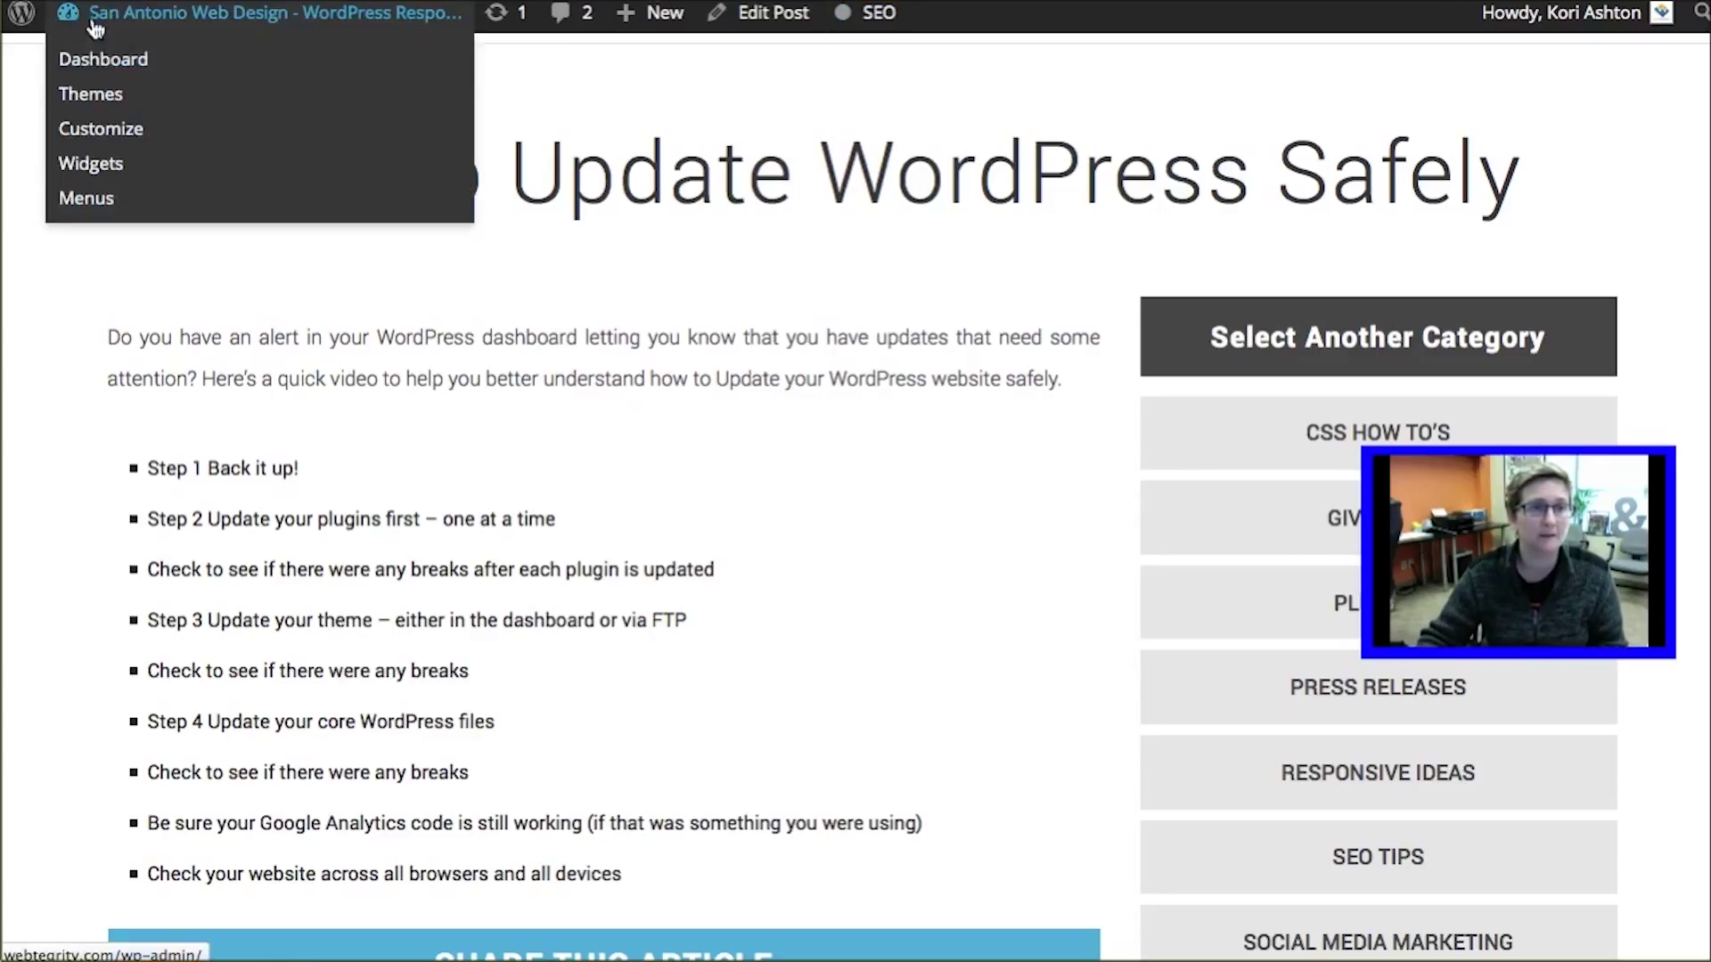
pyautogui.click(93, 96)
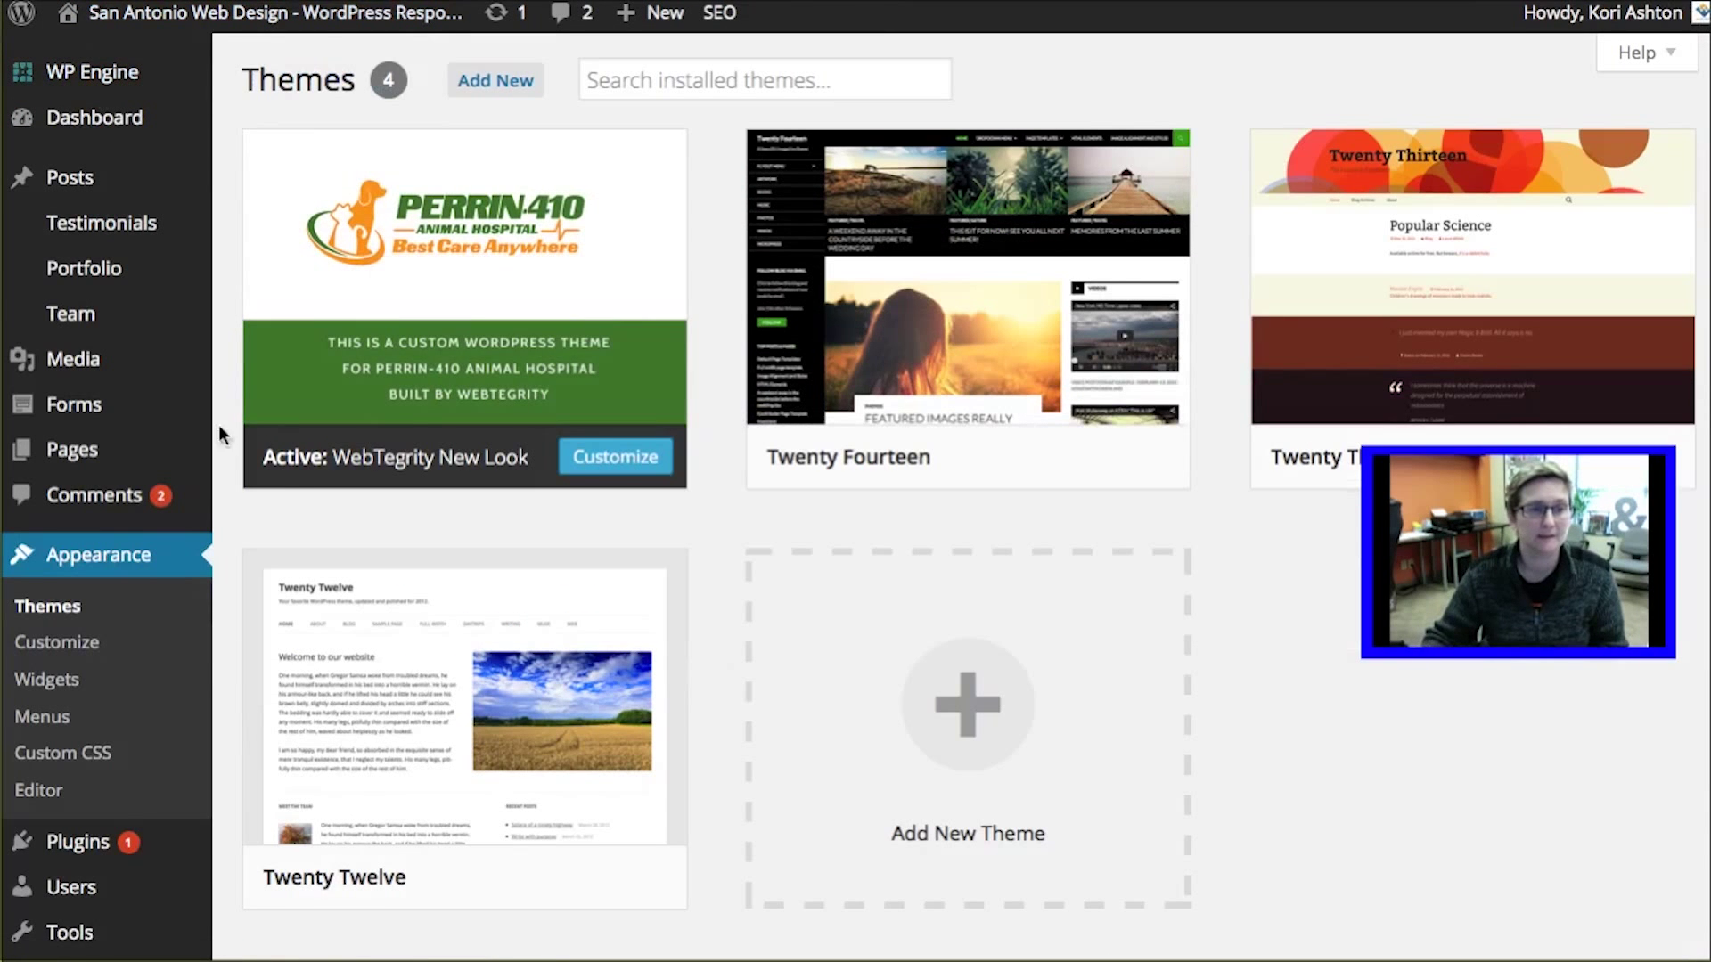
# Open Dashboard > Updates, showing UpdraftPlus - Backup/Restore 1.9.44 available.
pyautogui.scroll(-3, 226, 532)
pyautogui.scroll(-1, 227, 527)
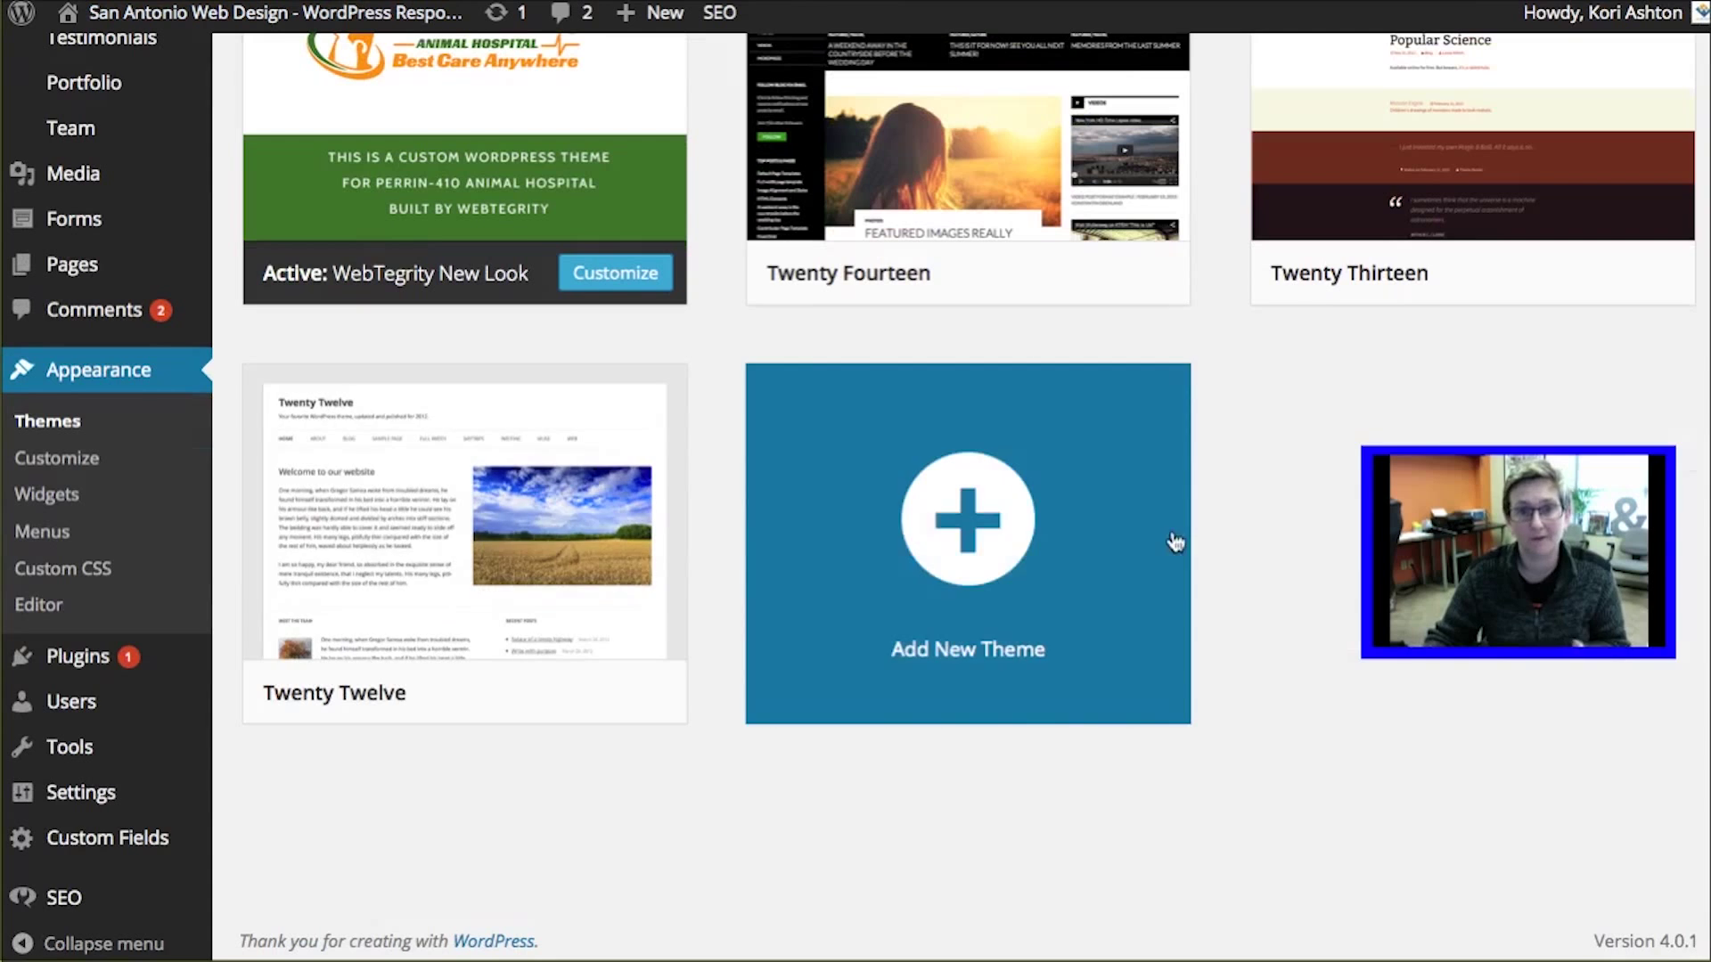
pyautogui.scroll(4, 1338, 556)
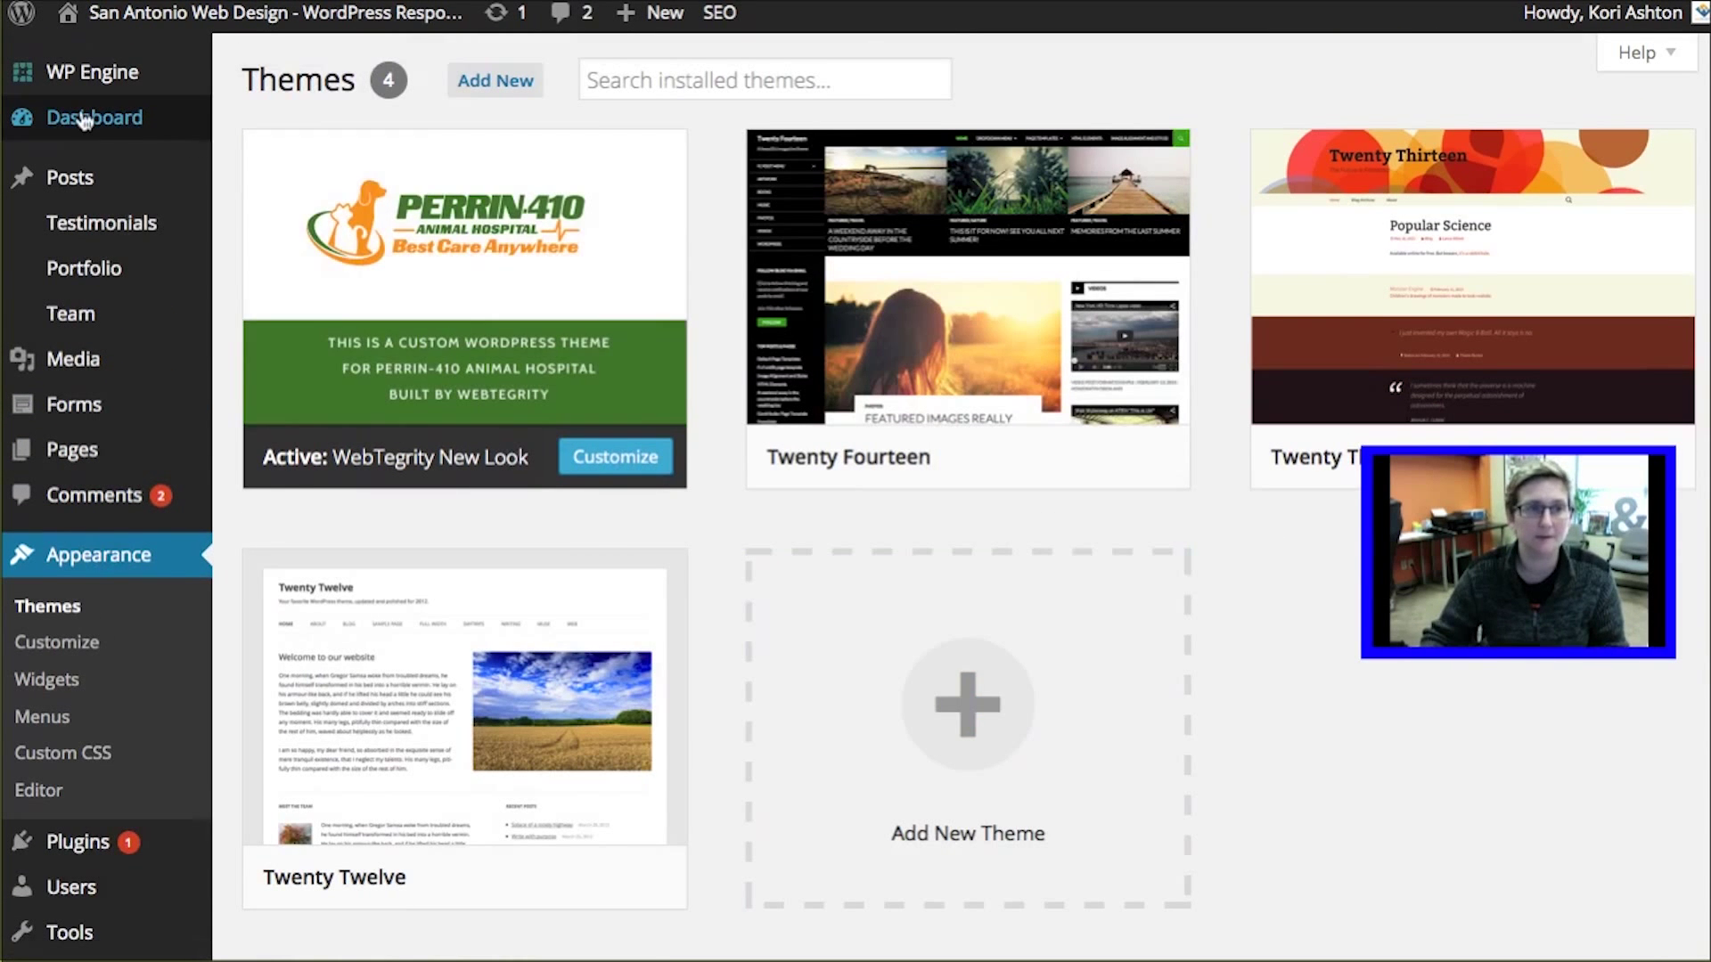
pyautogui.moveTo(89, 120)
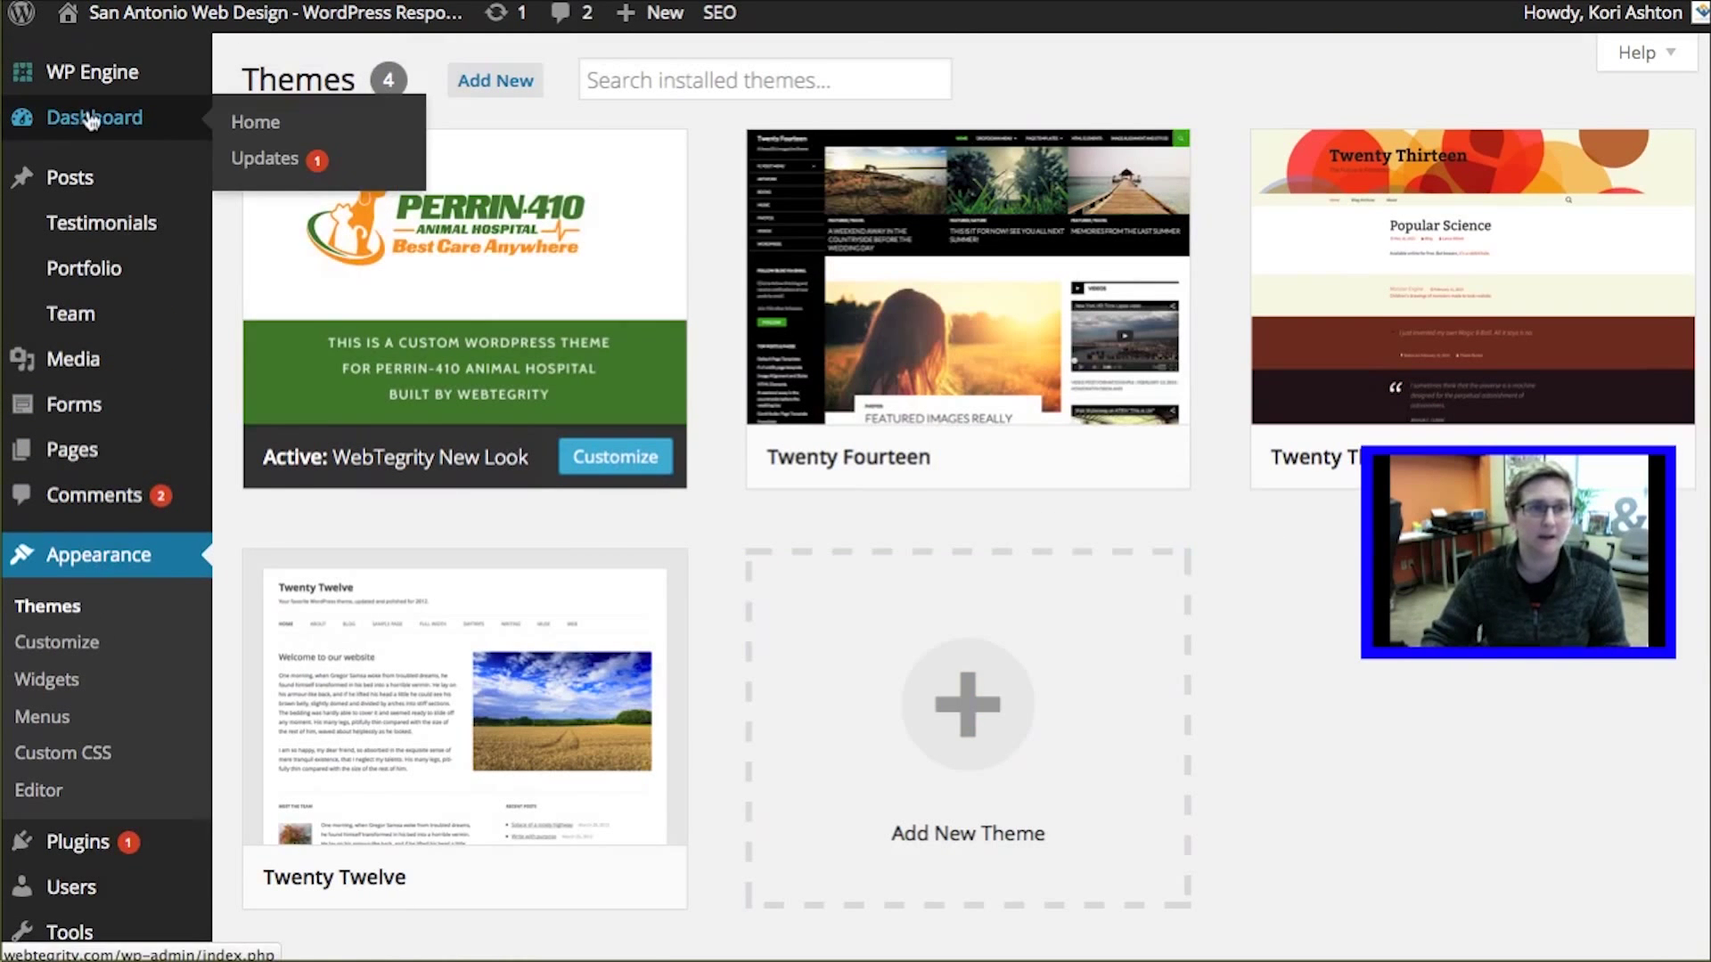
pyautogui.click(242, 161)
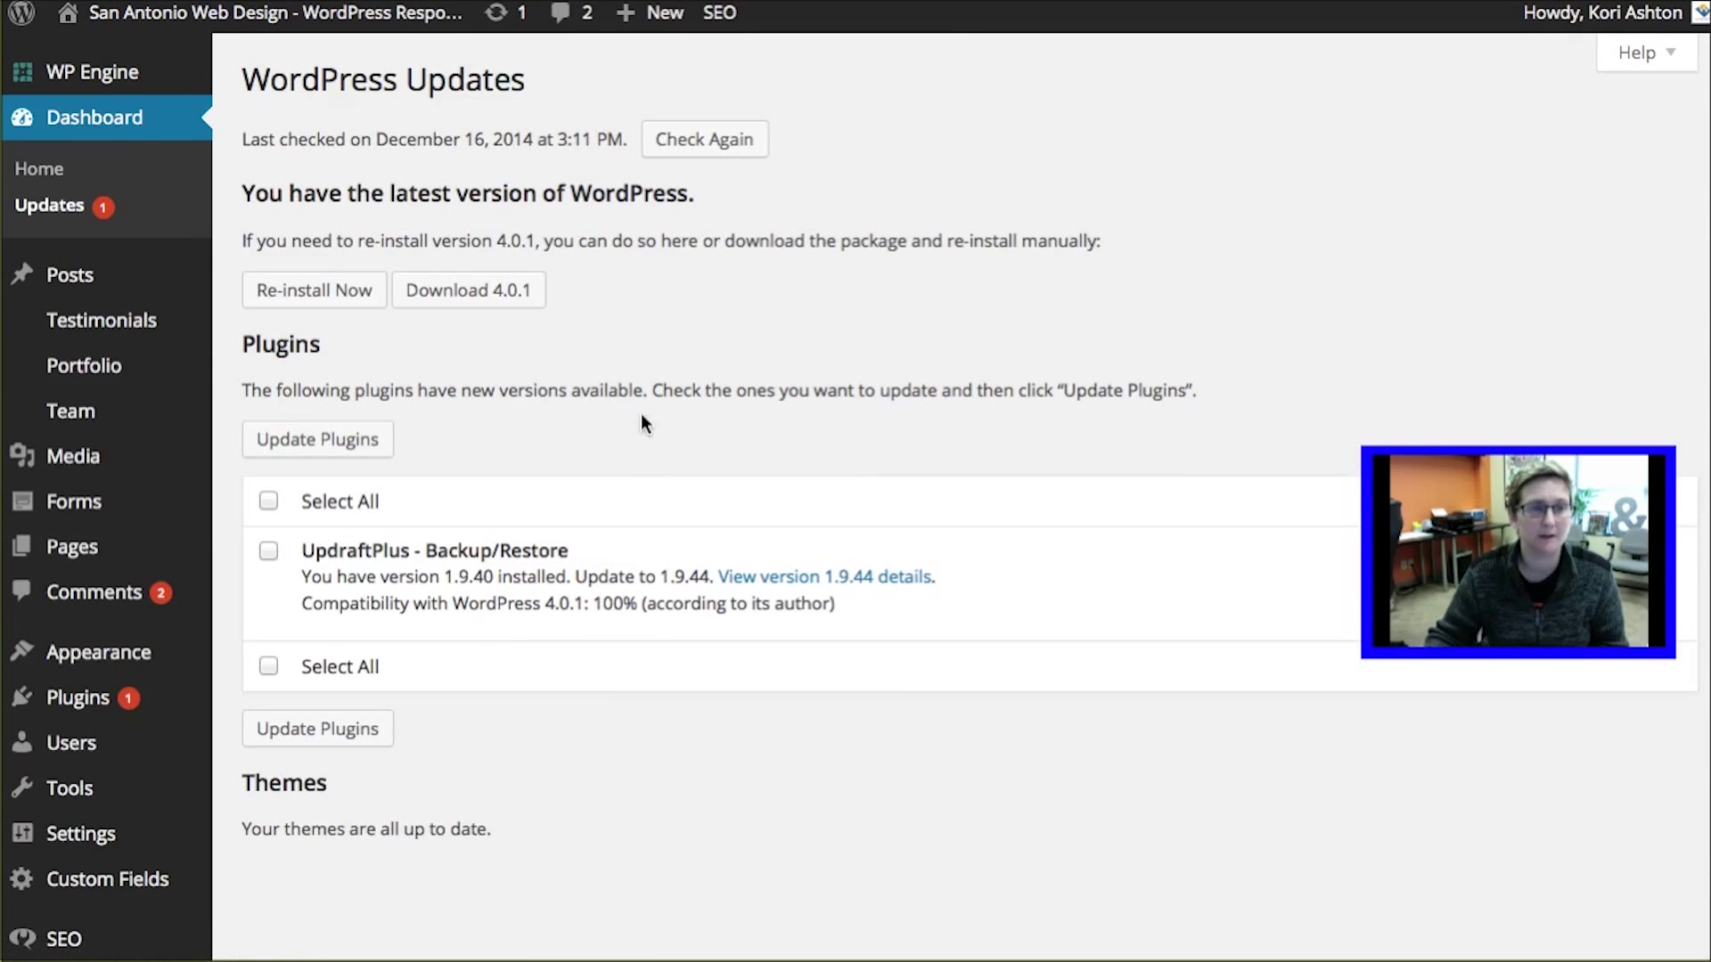